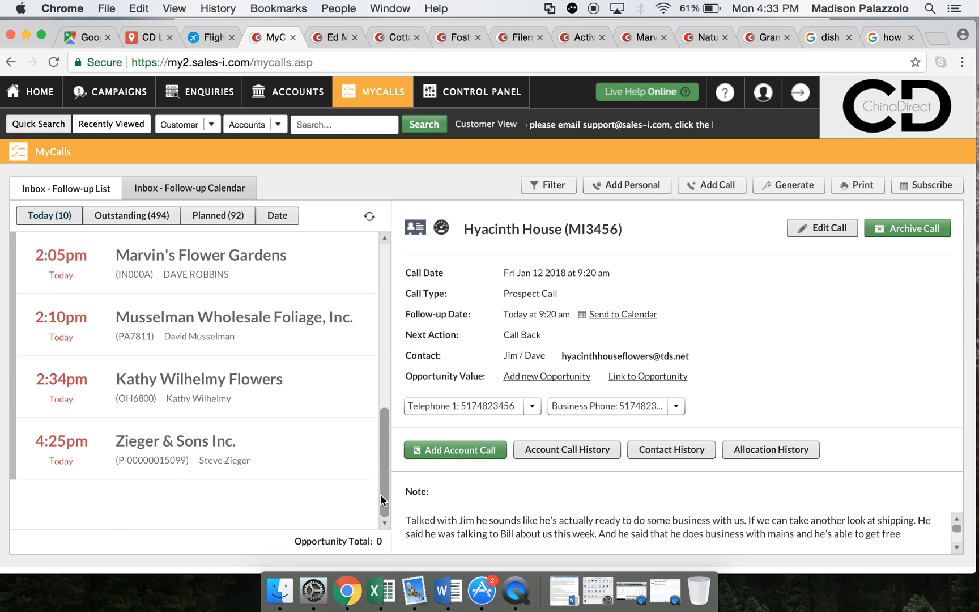
# - Review today's follow-up list and the call date, contact and note details of the Hyacinth House call
pyautogui.moveTo(386, 430); pyautogui.dragTo(390, 240)
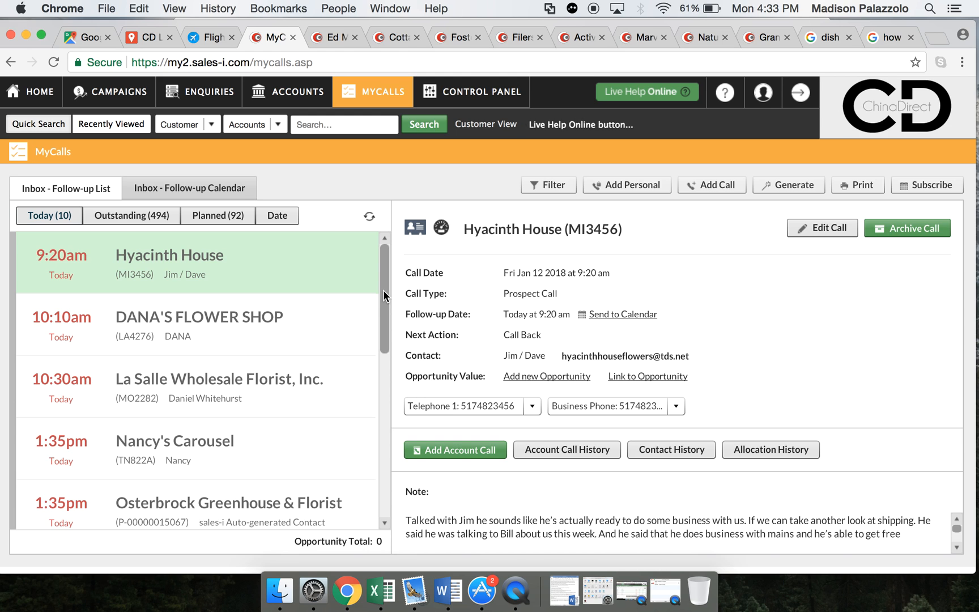
pyautogui.moveTo(383, 290); pyautogui.dragTo(381, 481)
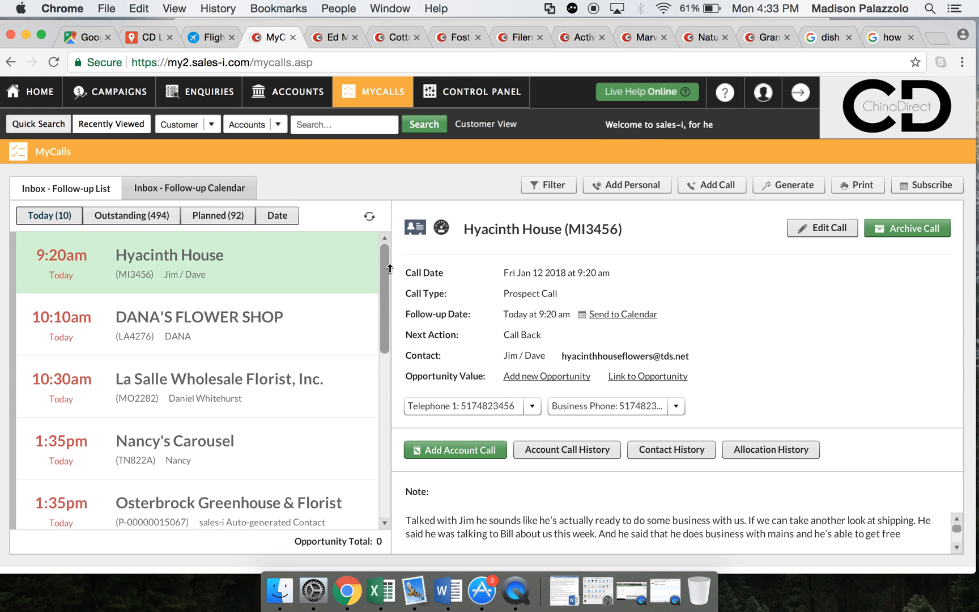
pyautogui.moveTo(385, 269); pyautogui.dragTo(372, 224)
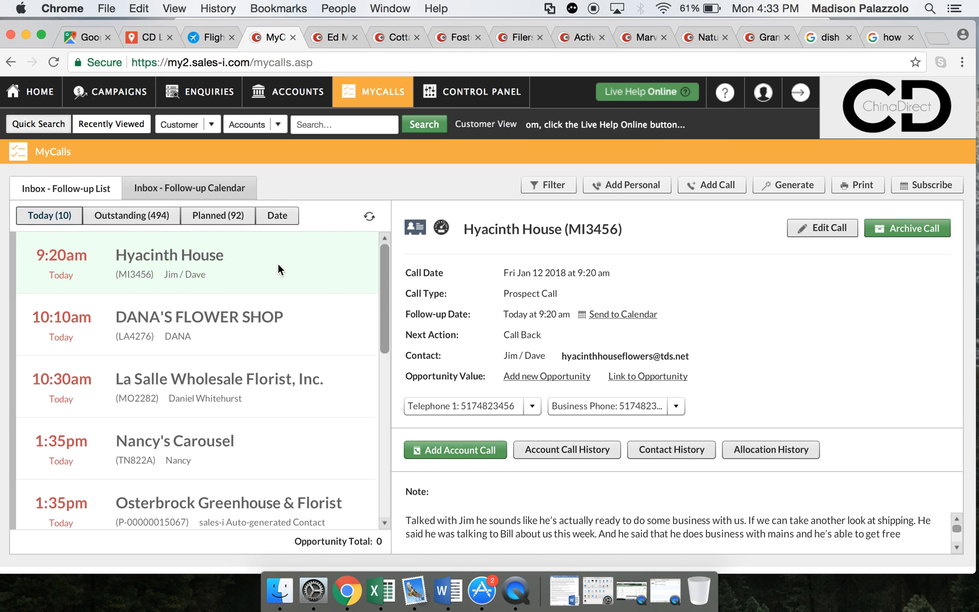
pyautogui.click(229, 265)
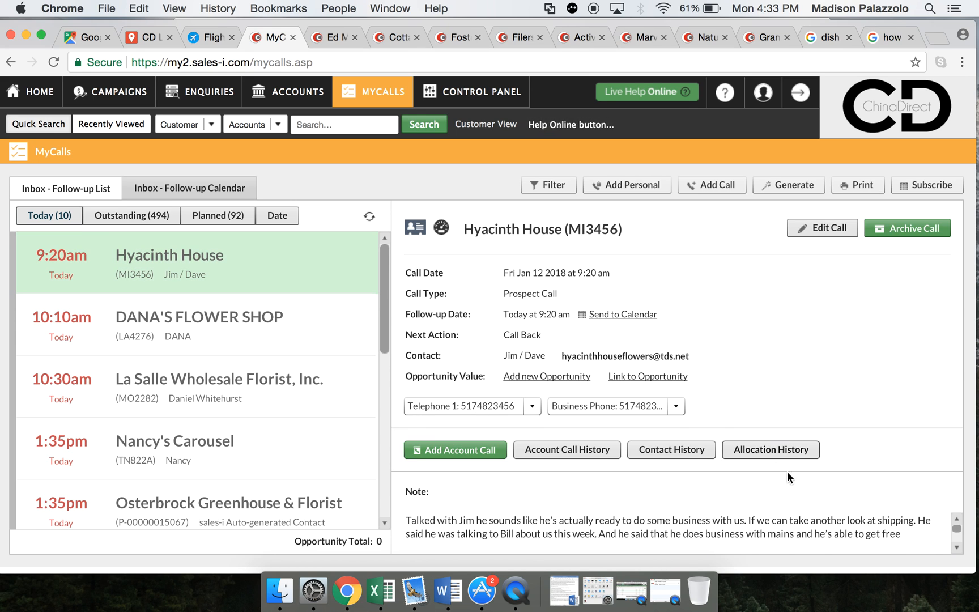
pyautogui.moveTo(955, 525)
pyautogui.mouseDown()
pyautogui.moveTo(956, 540)
pyautogui.moveTo(956, 528)
pyautogui.mouseUp()
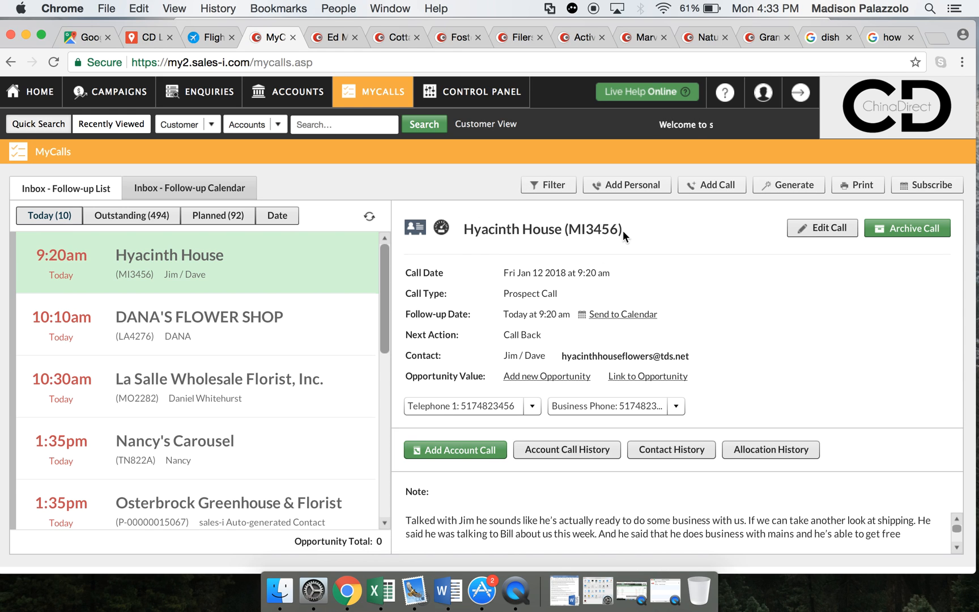
pyautogui.moveTo(503, 355); pyautogui.dragTo(547, 353)
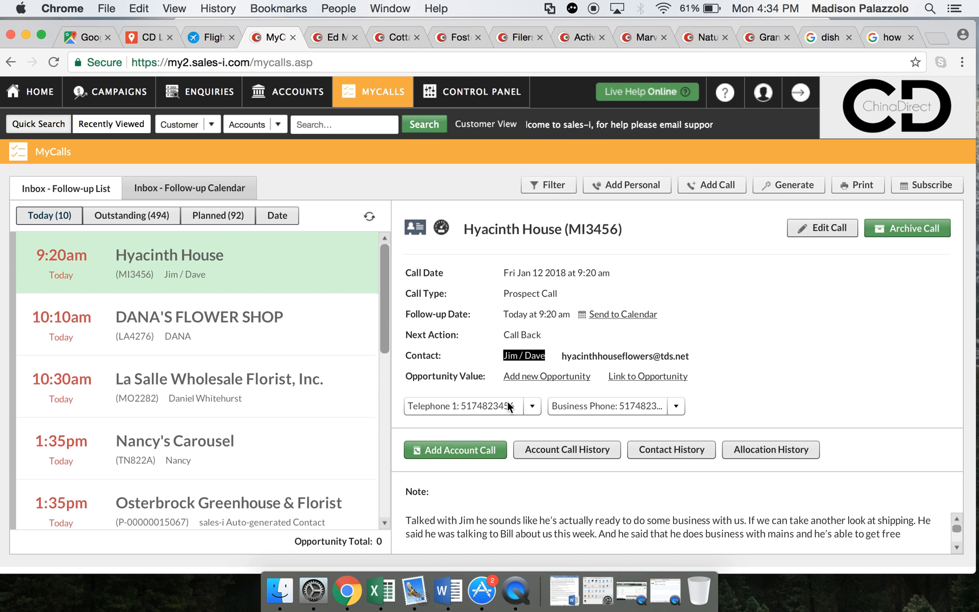
# - Open the Hyacinth House record card and review its customer details, from address and phone to class and price band
pyautogui.click(416, 230)
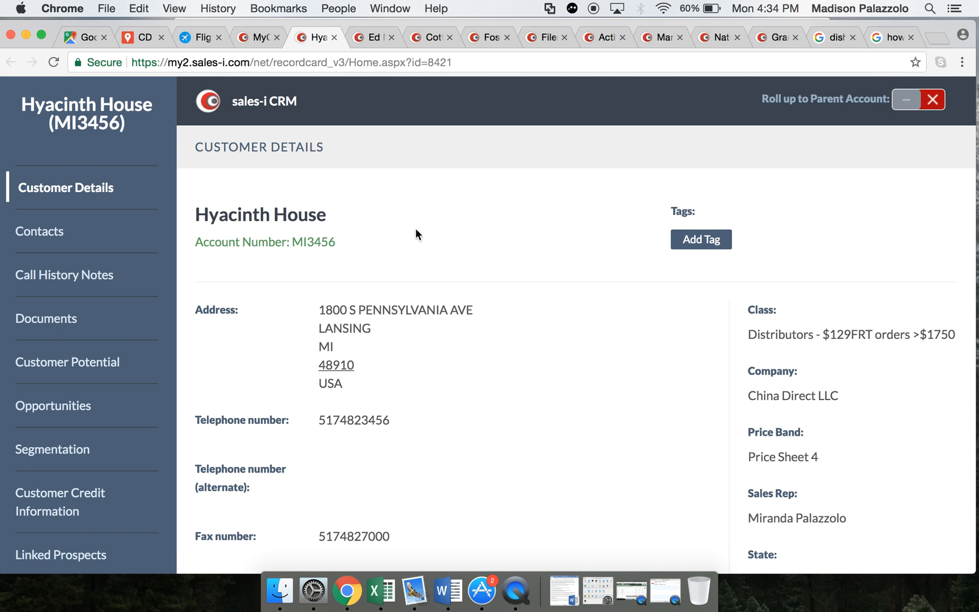
pyautogui.scroll(-5, 250, 255)
pyautogui.scroll(3, 250, 254)
pyautogui.scroll(-3, 251, 255)
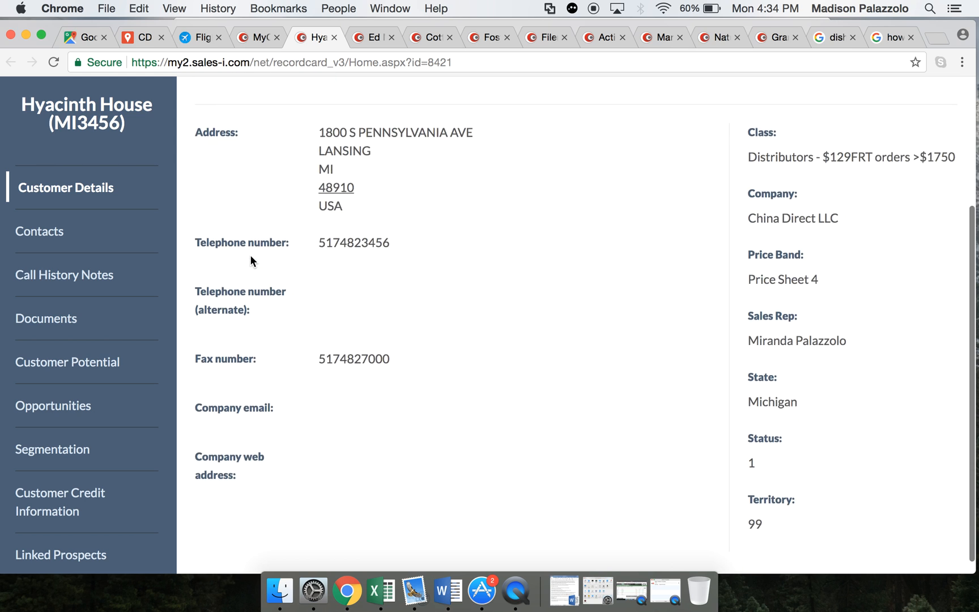
pyautogui.scroll(2, 250, 255)
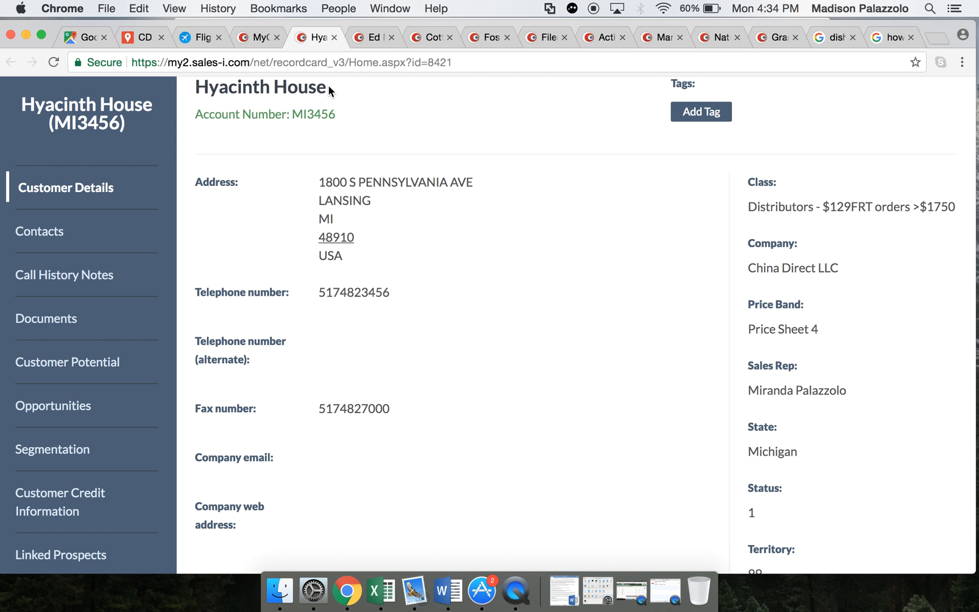
pyautogui.moveTo(336, 112); pyautogui.dragTo(295, 117)
pyautogui.click(349, 128)
pyautogui.scroll(-1, 736, 308)
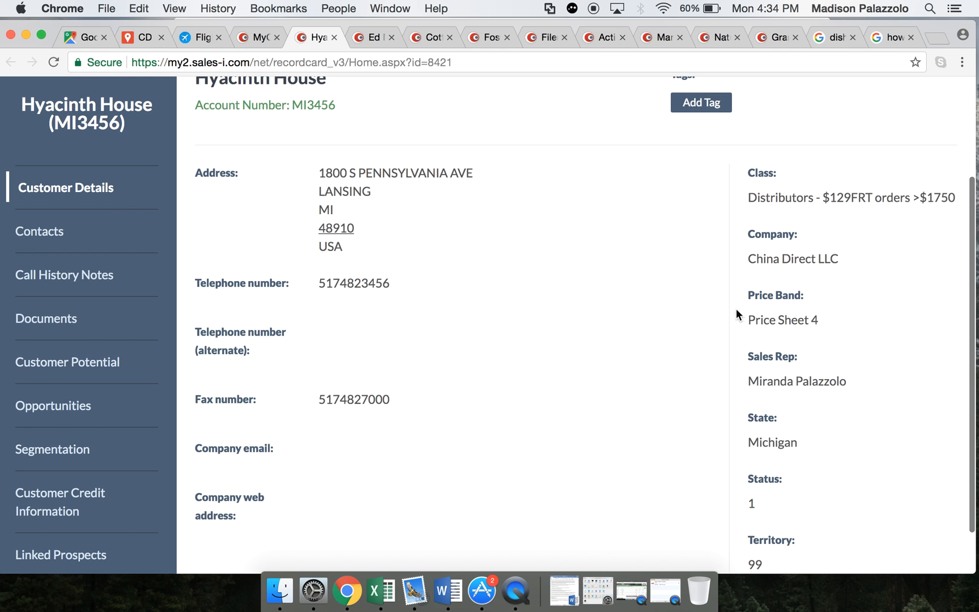
# - Check the contact listed on the Hyacinth House record card
pyautogui.click(44, 220)
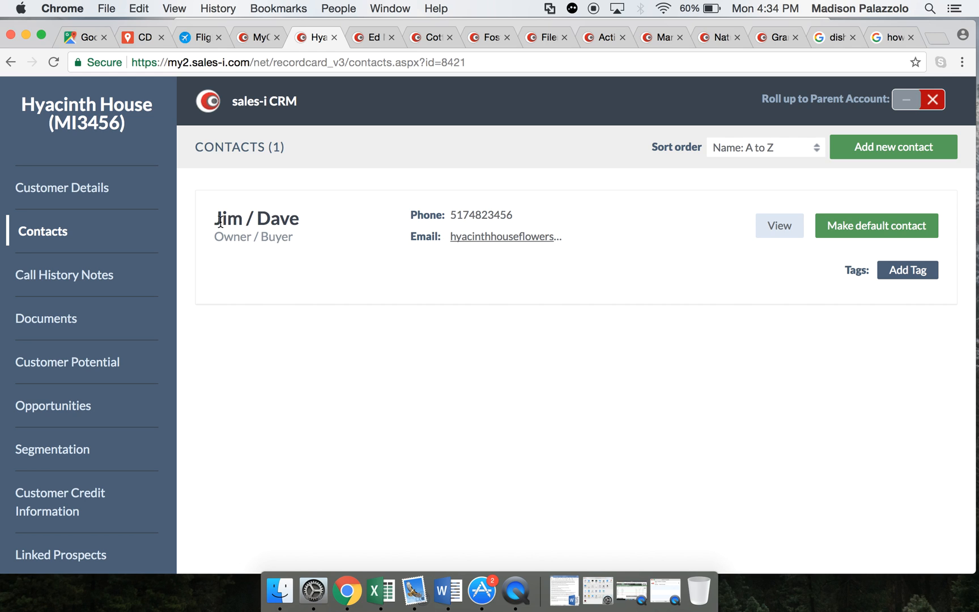
pyautogui.moveTo(222, 221); pyautogui.dragTo(295, 223)
pyautogui.click(336, 258)
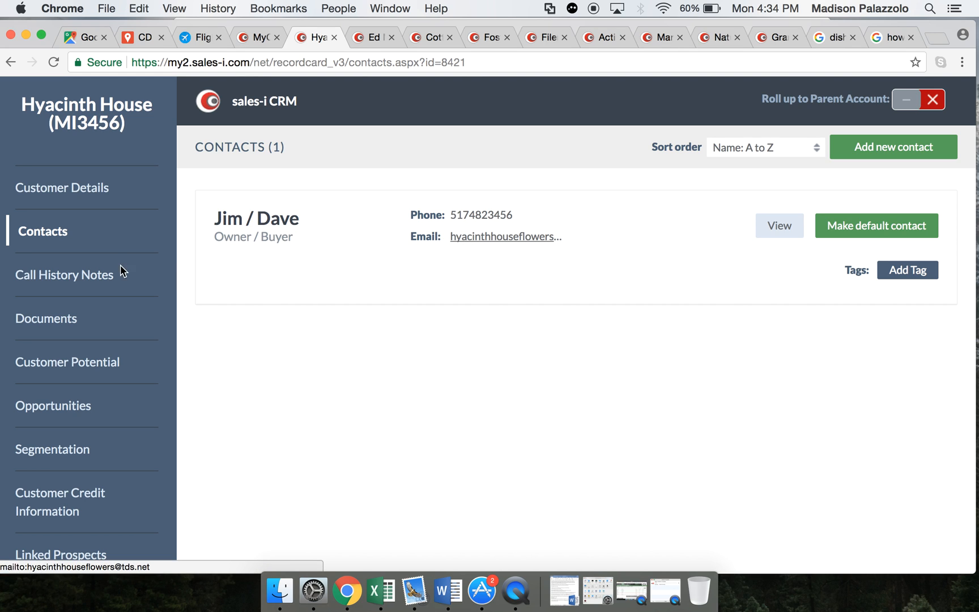
# - Read through the Hyacinth House call history notes back to November 10, 2017, and return to the latest entry
pyautogui.click(53, 283)
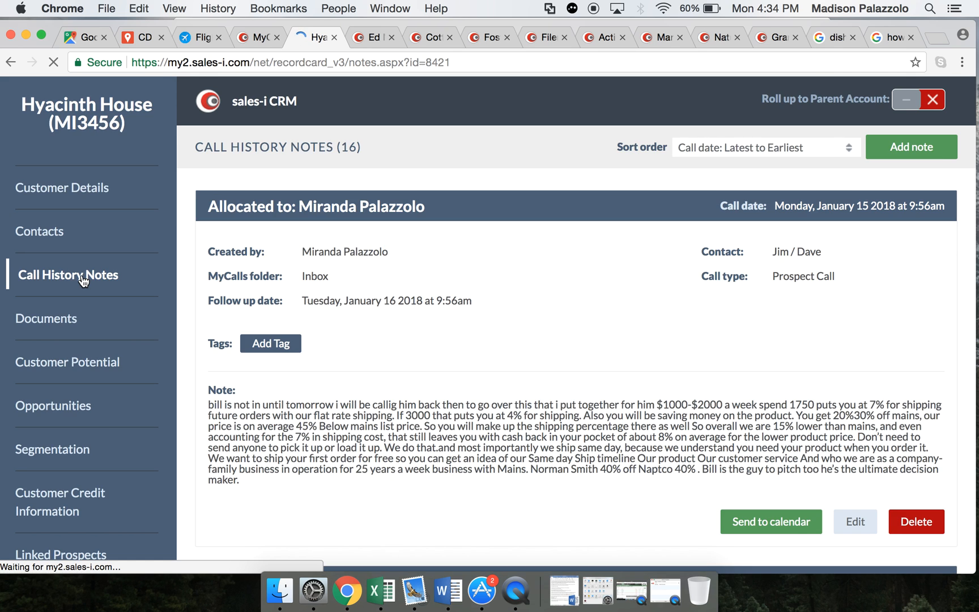
pyautogui.scroll(-5, 455, 390)
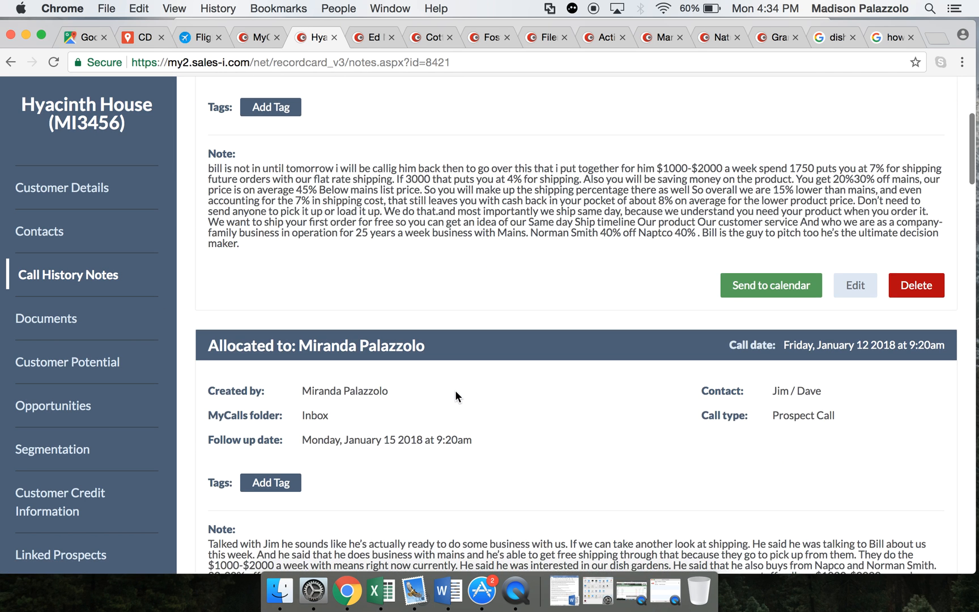
pyautogui.scroll(-15, 455, 389)
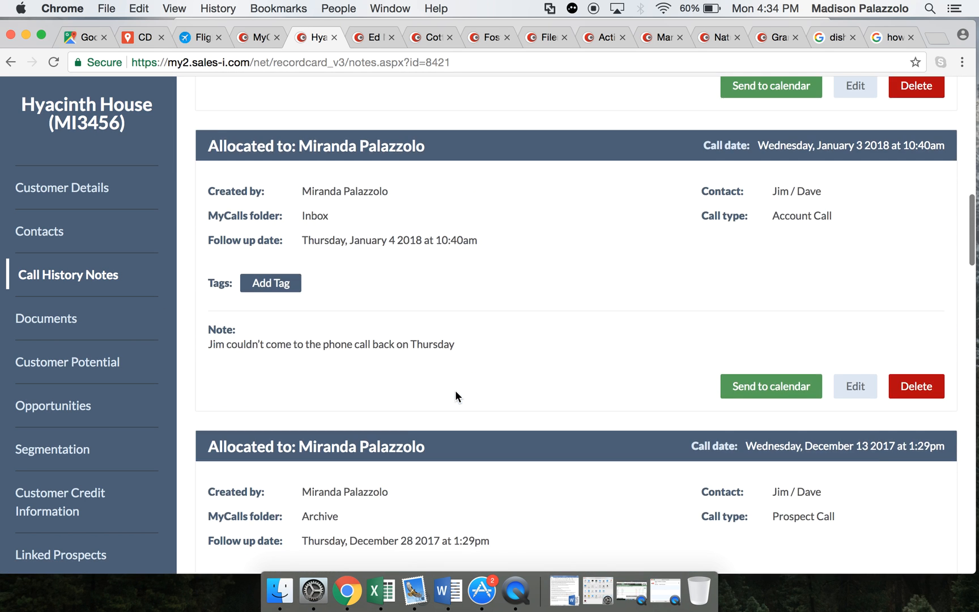
pyautogui.scroll(-6, 456, 390)
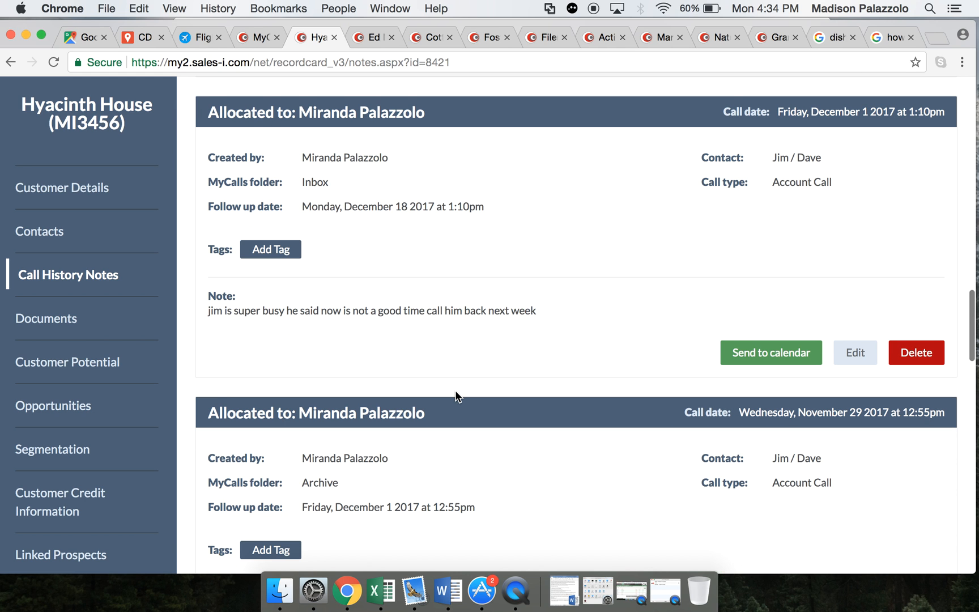
pyautogui.scroll(-15, 457, 395)
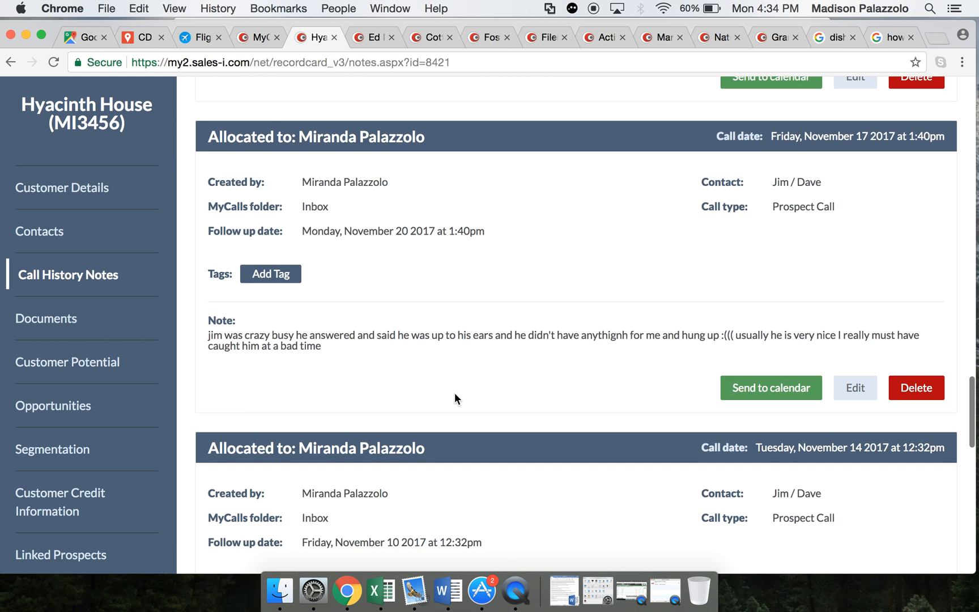
pyautogui.scroll(-8, 455, 393)
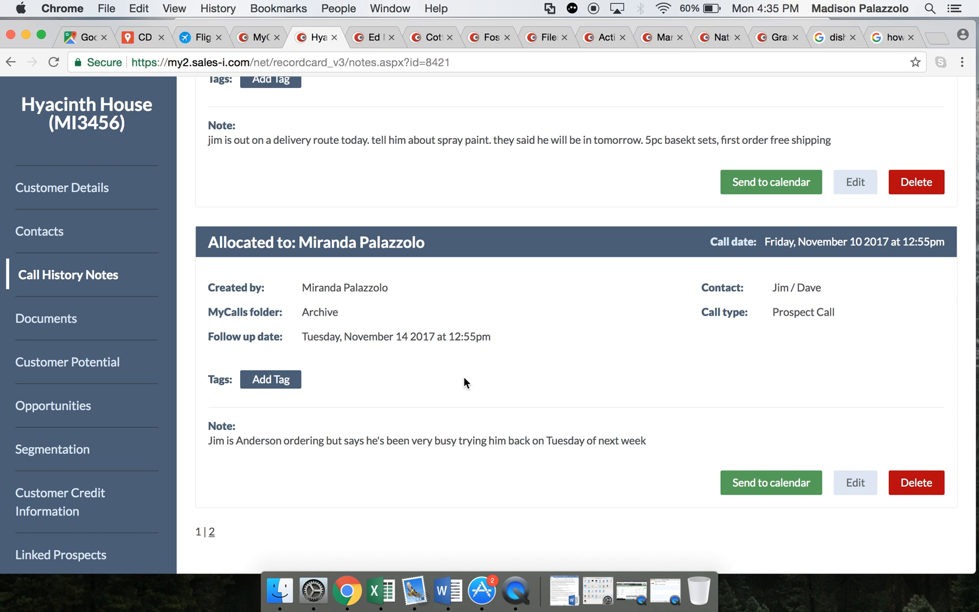
pyautogui.scroll(2, 464, 378)
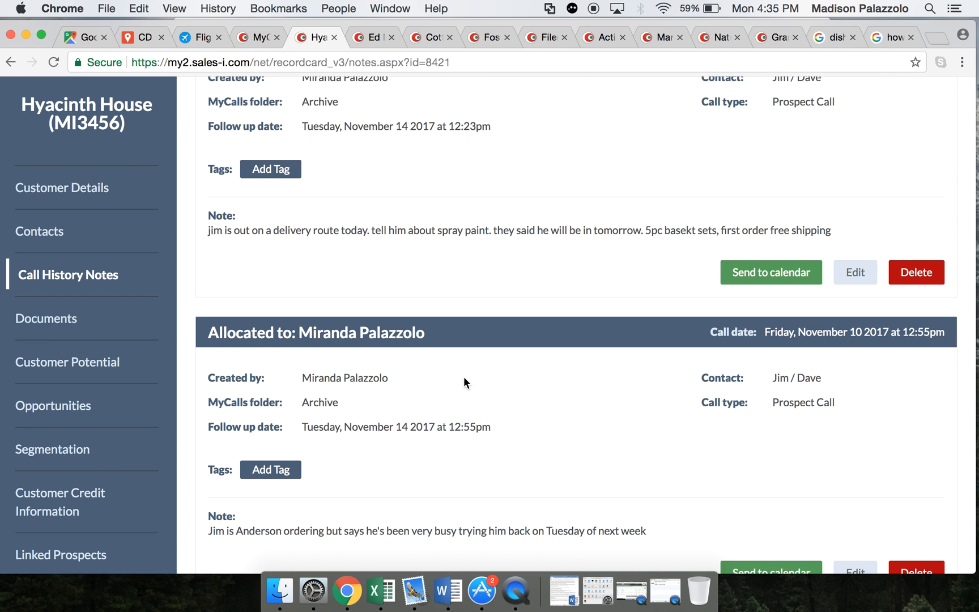
pyautogui.scroll(6, 463, 376)
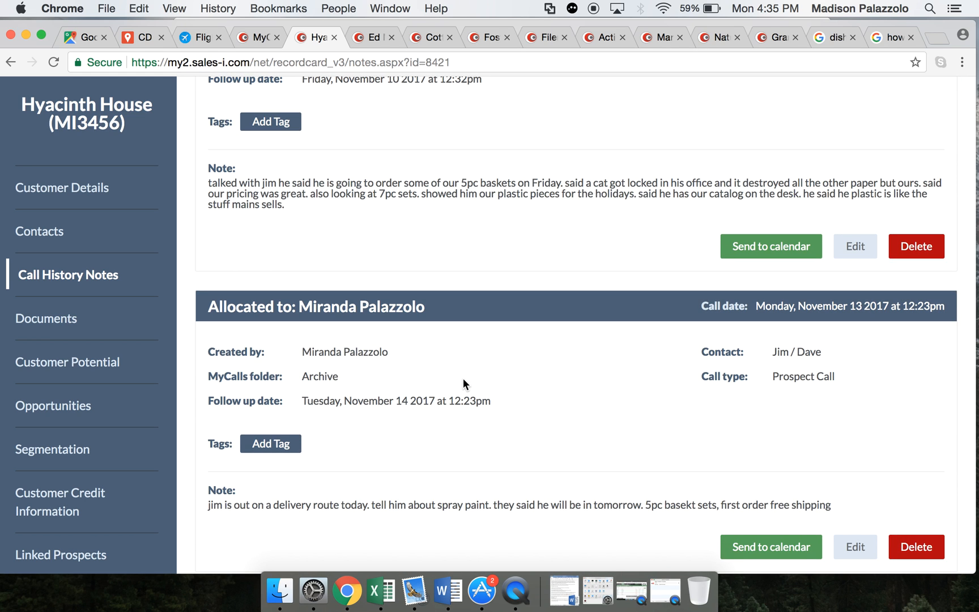
pyautogui.scroll(-5, 462, 377)
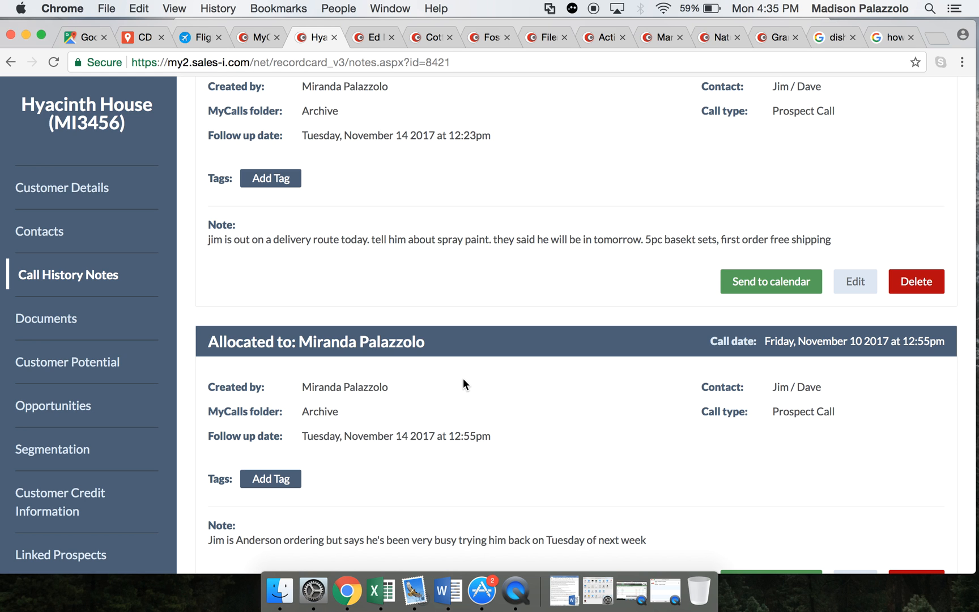
pyautogui.scroll(5, 464, 380)
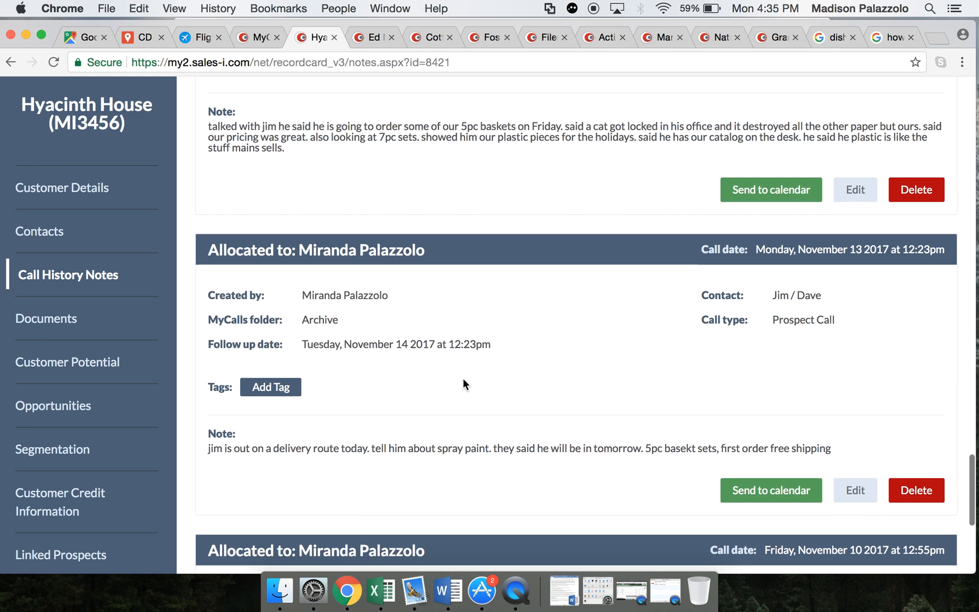
pyautogui.scroll(-5, 462, 378)
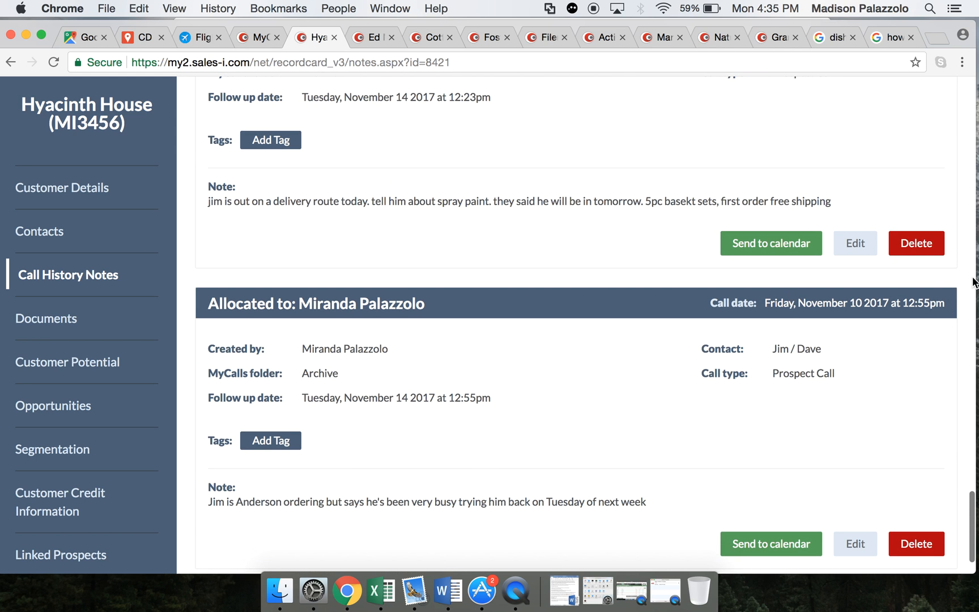
pyautogui.scroll(8, 521, 207)
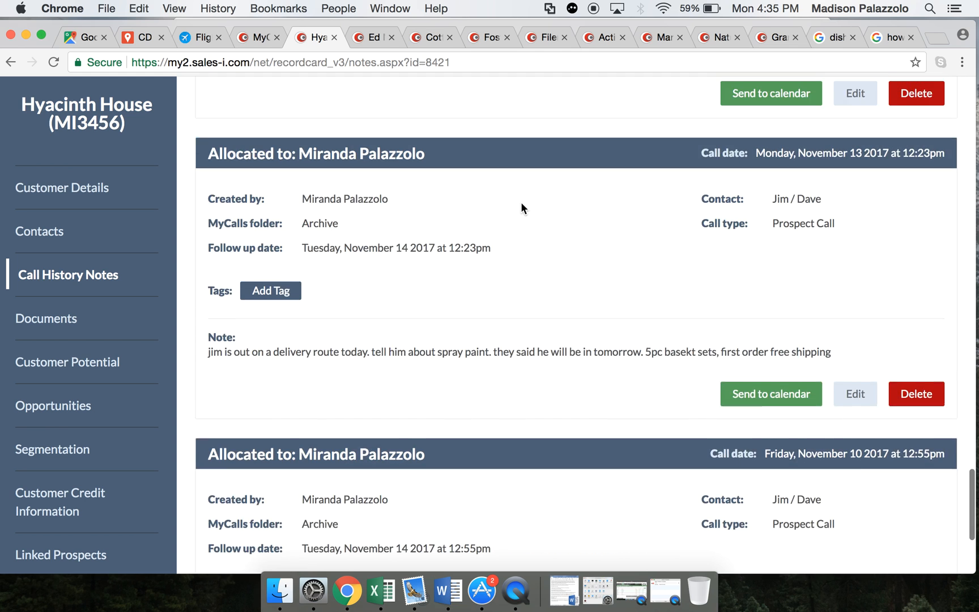
pyautogui.scroll(10, 521, 205)
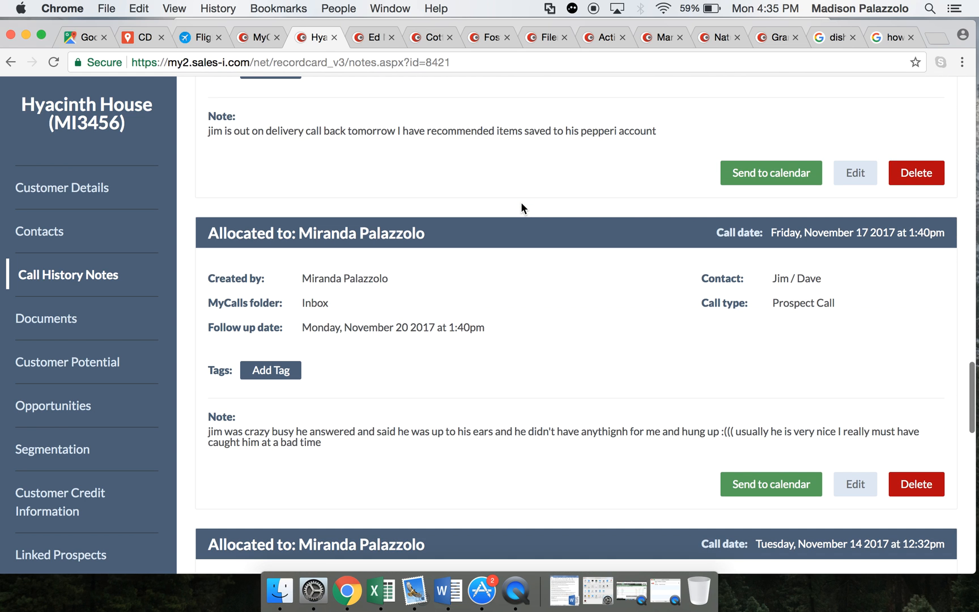
pyautogui.scroll(20, 520, 205)
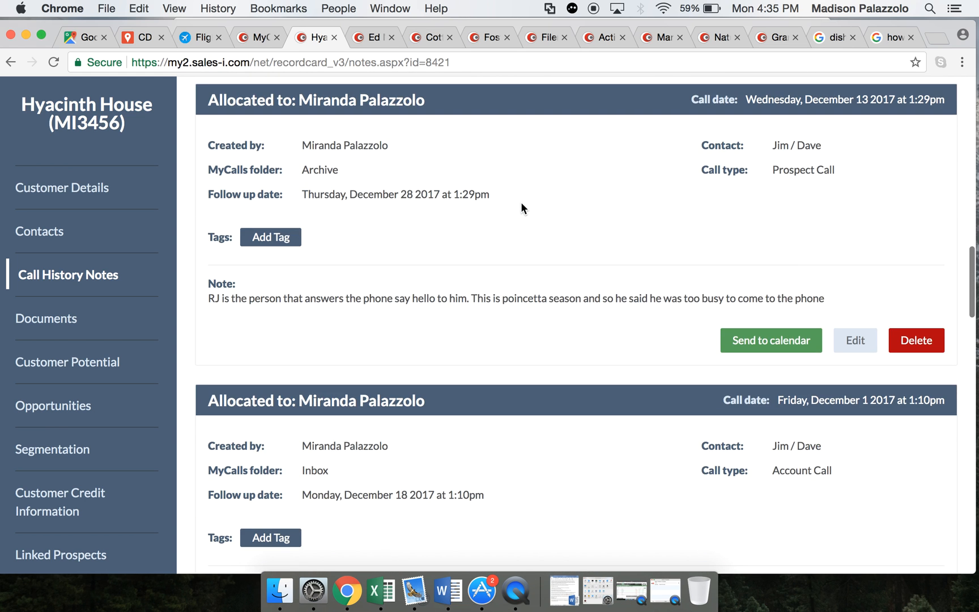
pyautogui.scroll(7, 520, 208)
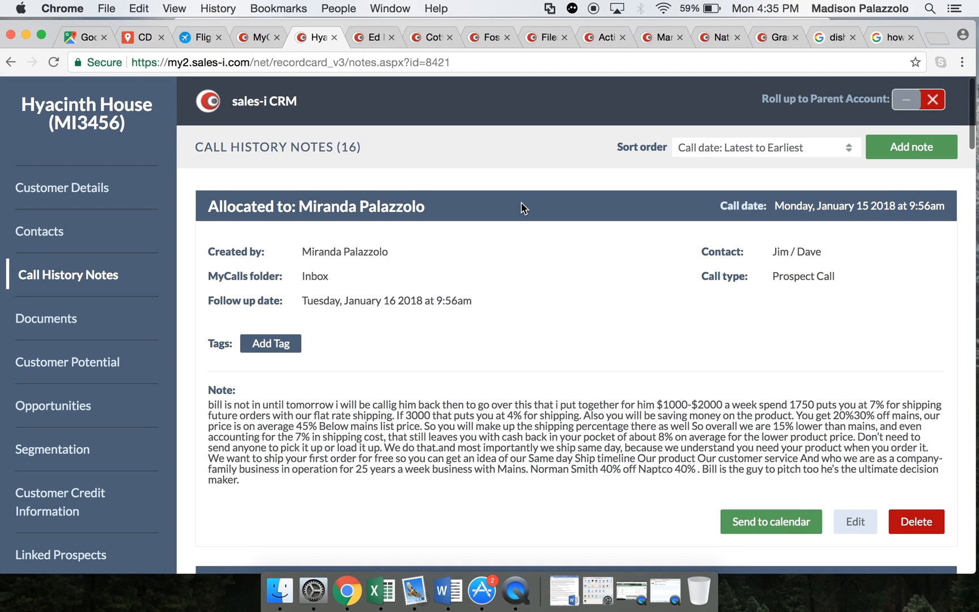
# - Start a new call history note for Hyacinth House
pyautogui.click(909, 148)
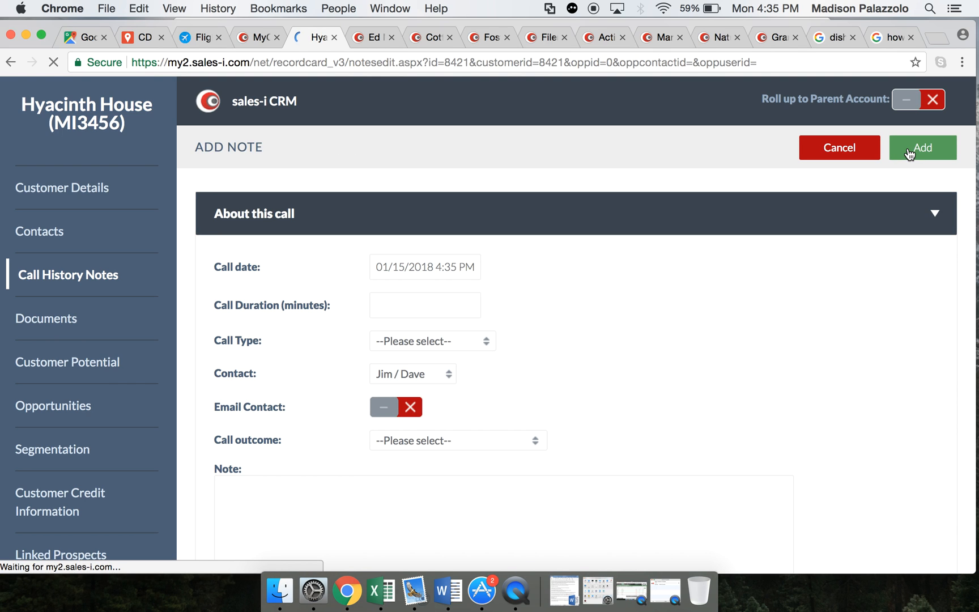
pyautogui.scroll(-3, 725, 286)
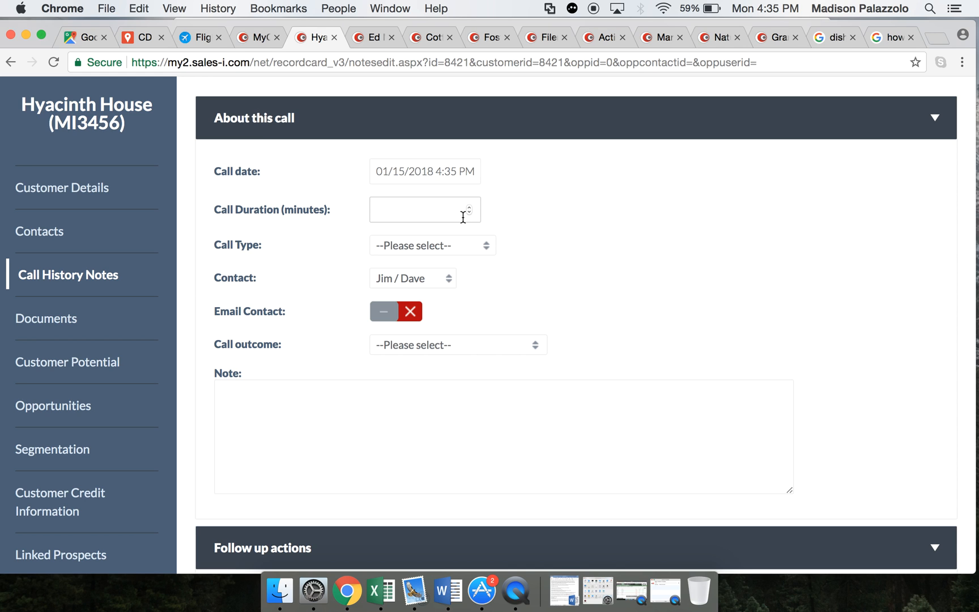
pyautogui.scroll(-2, 577, 238)
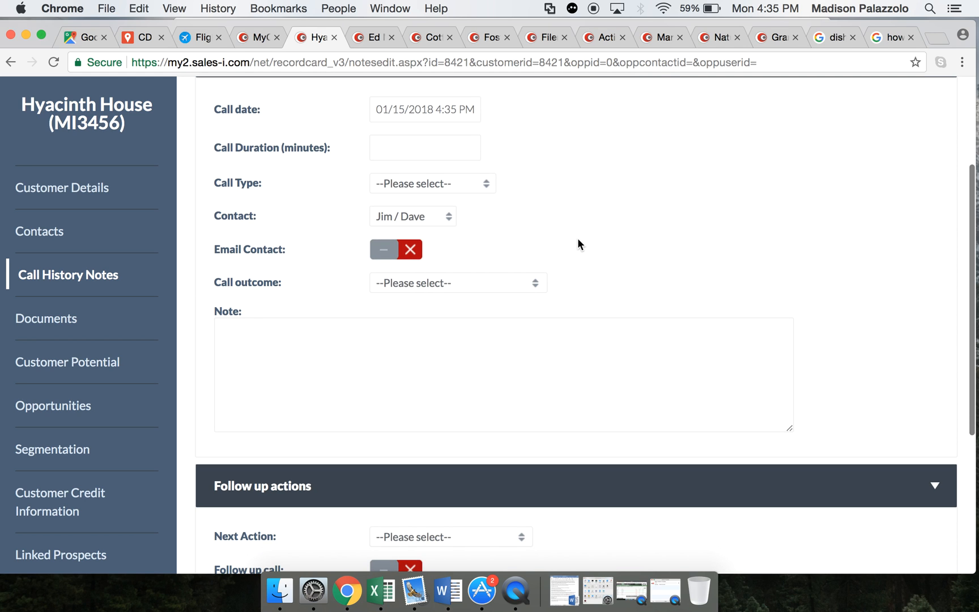
pyautogui.click(400, 147)
pyautogui.write('10')
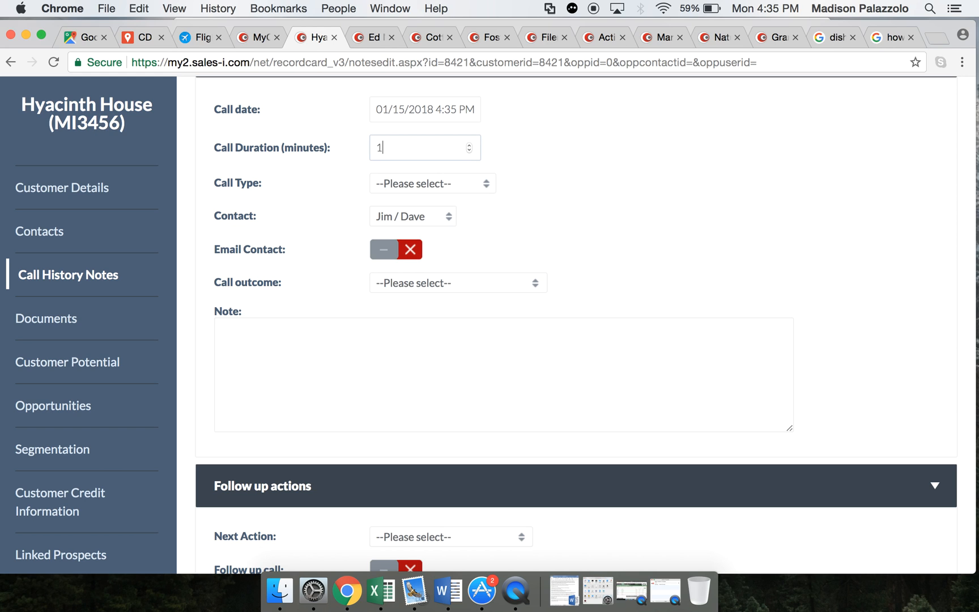
pyautogui.press('BackSpace')
pyautogui.press('BackSpace')
# - Set the new note's call type to Account Call
pyautogui.click(429, 180)
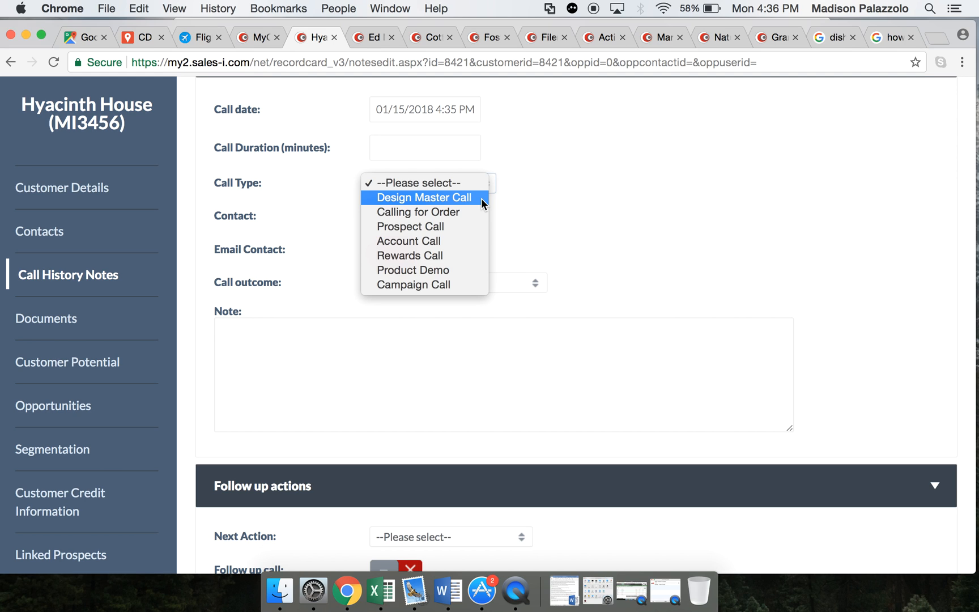
pyautogui.click(604, 229)
pyautogui.click(446, 183)
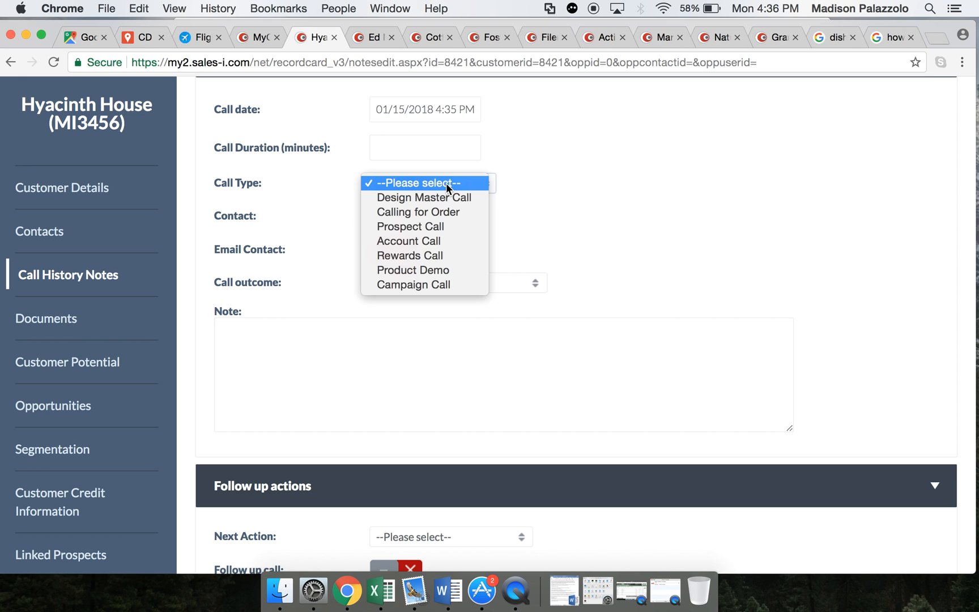
pyautogui.click(419, 240)
# - Set the new note's call outcome to Wants Additional Information, keeping the call type at Account Call
pyautogui.click(414, 283)
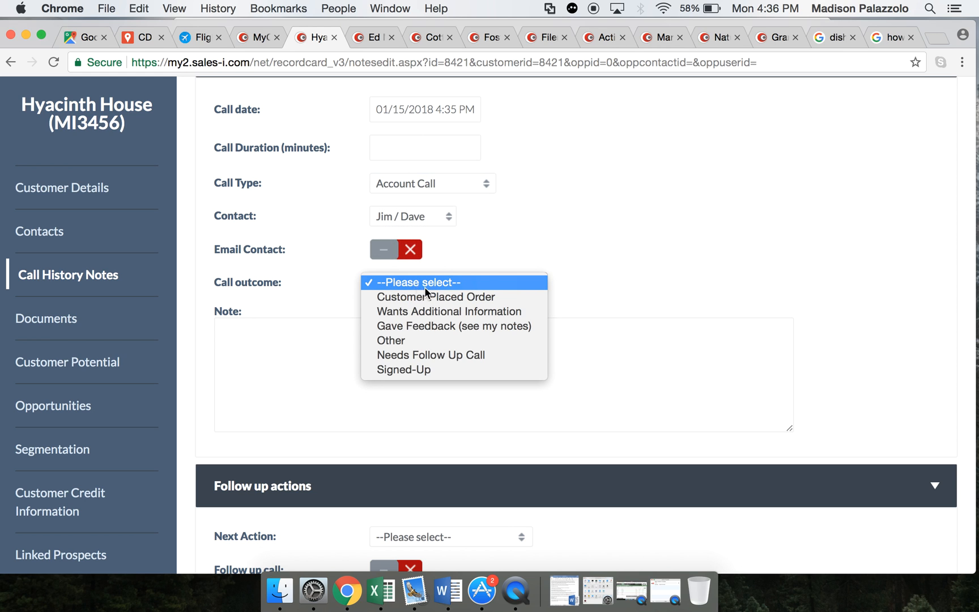
pyautogui.click(422, 179)
pyautogui.click(422, 179)
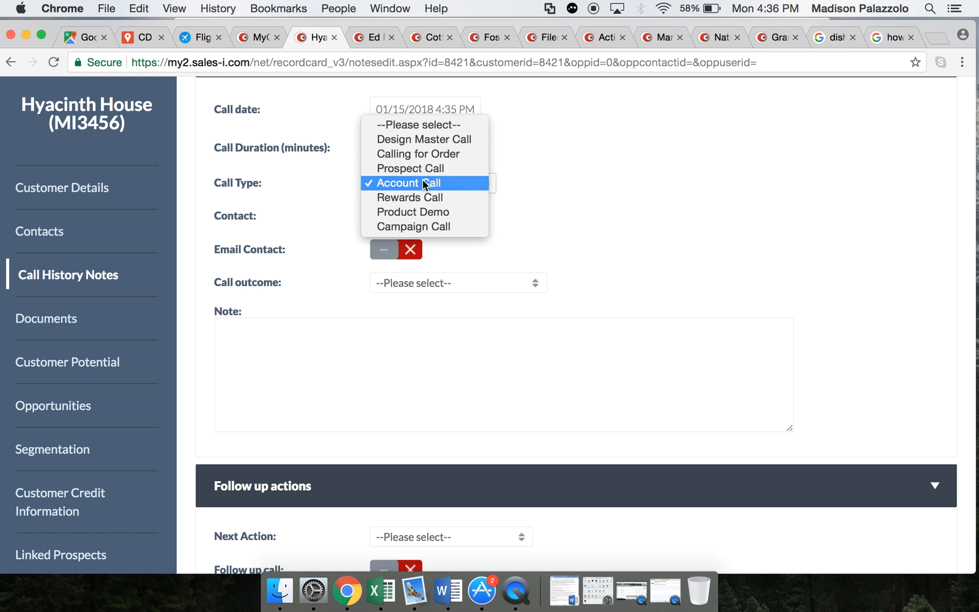
pyautogui.click(414, 181)
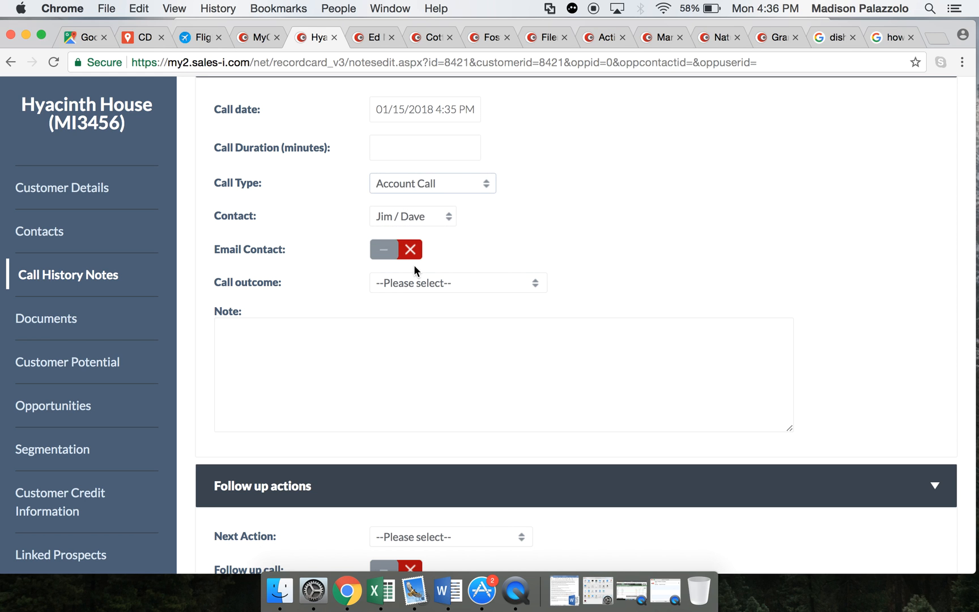
pyautogui.click(414, 283)
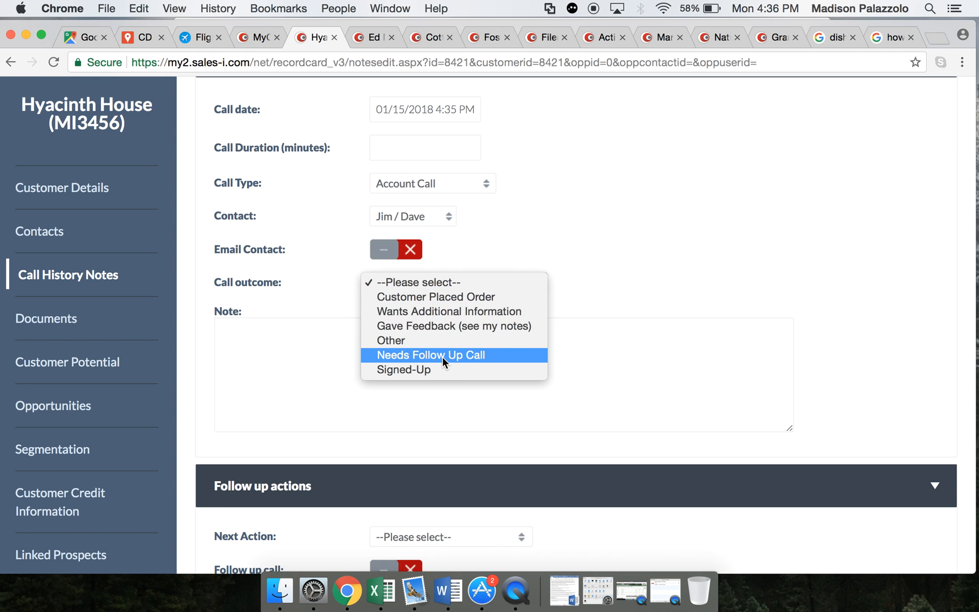
pyautogui.click(442, 311)
pyautogui.click(352, 359)
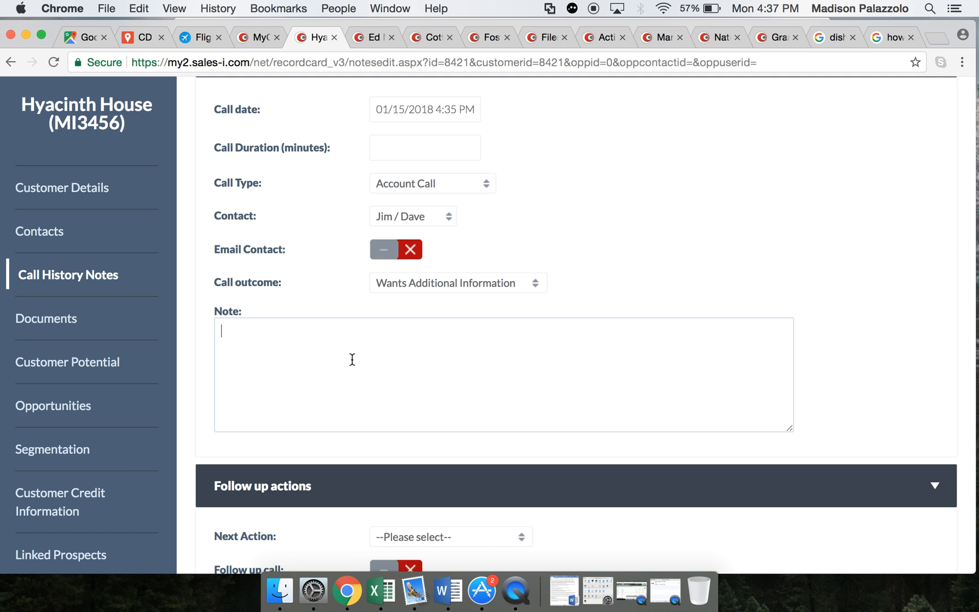
pyautogui.write('d')
pyautogui.press('BackSpace')
# - Set the note's next action to Call Back and turn on the follow-up call
pyautogui.scroll(-5, 576, 326)
pyautogui.scroll(-2, 417, 276)
pyautogui.click(410, 288)
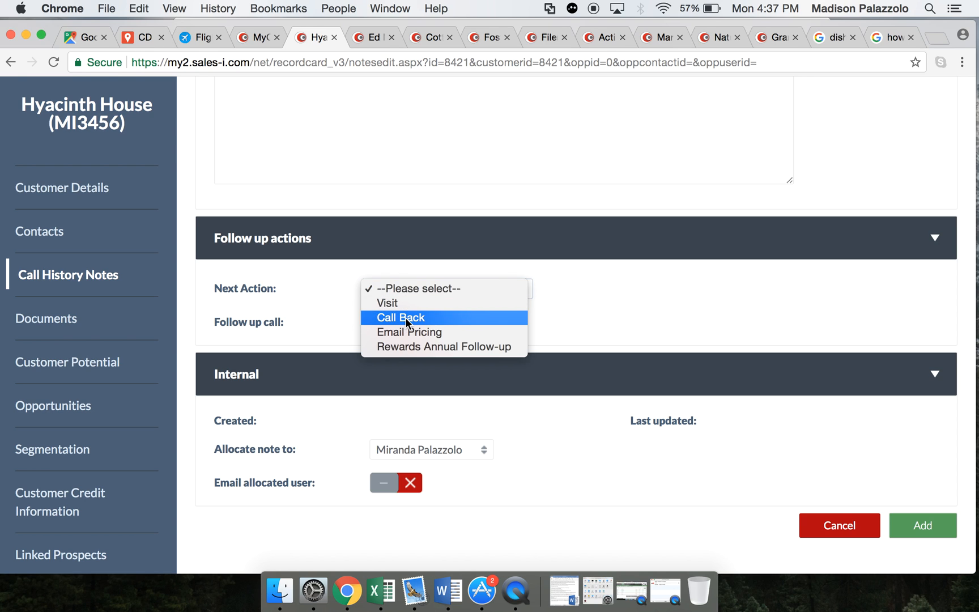
pyautogui.click(418, 322)
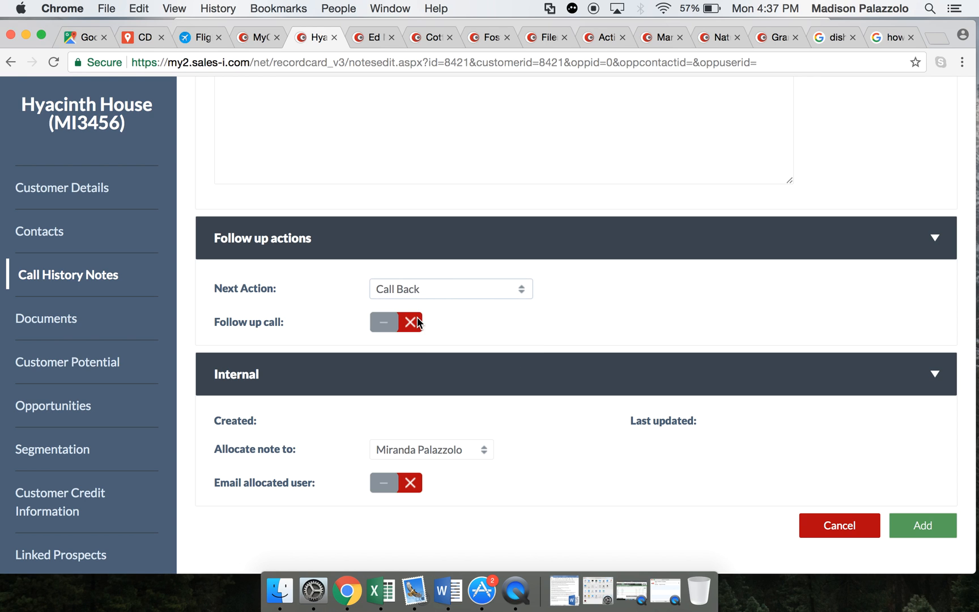
pyautogui.click(411, 325)
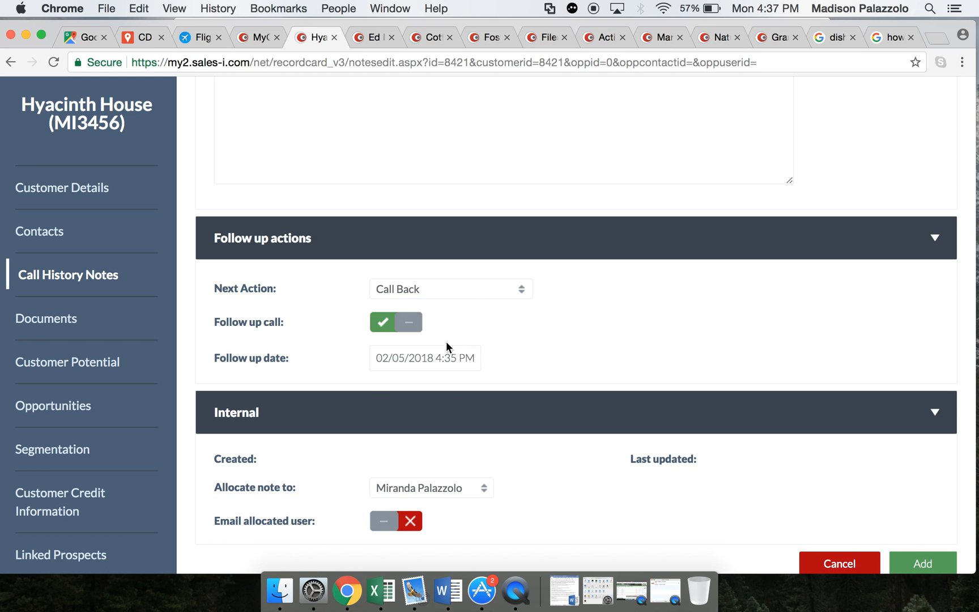
# - Set the follow-up date to 01/16/2018 for the call back
pyautogui.click(414, 354)
pyautogui.click(383, 384)
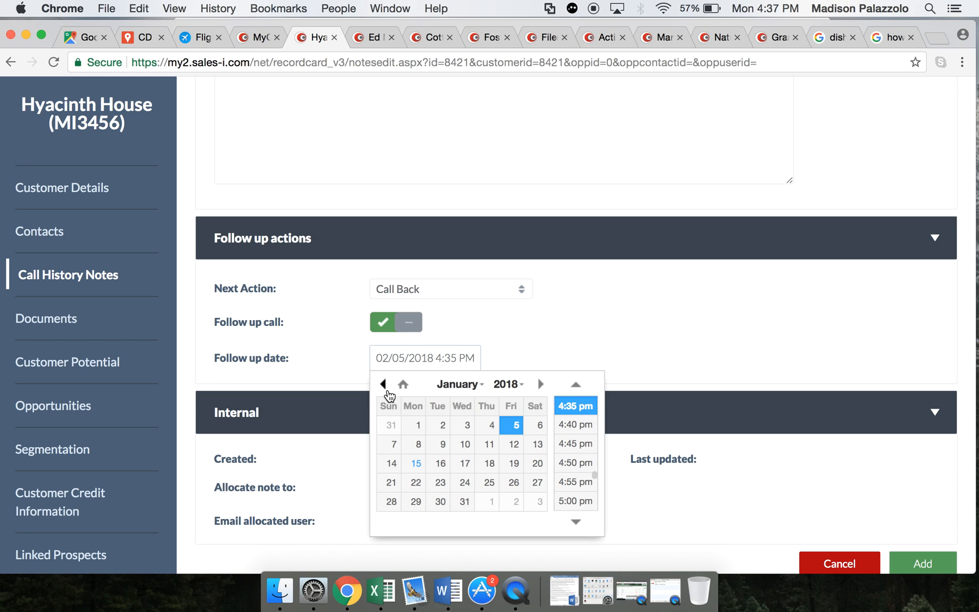
pyautogui.click(441, 472)
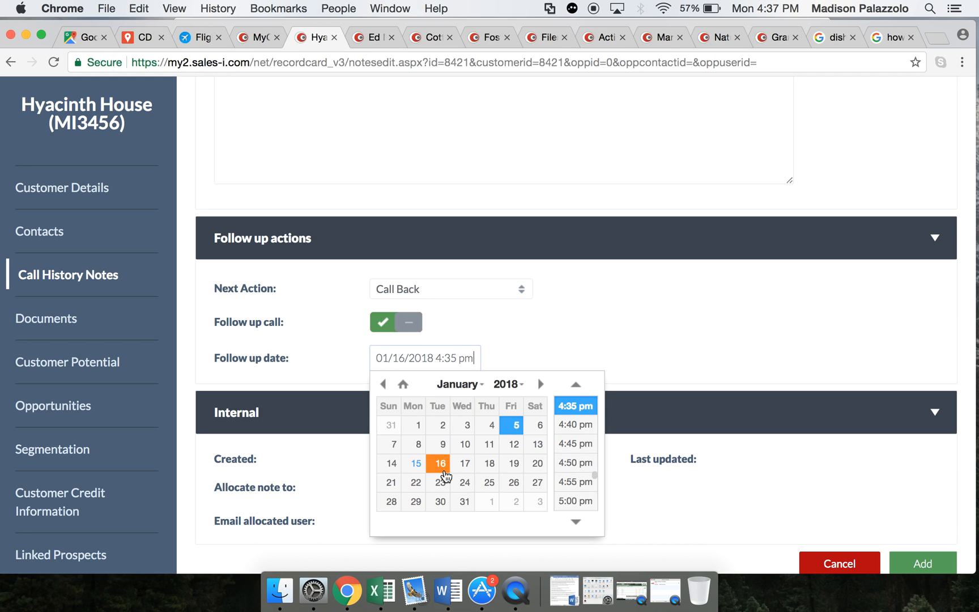
pyautogui.click(600, 355)
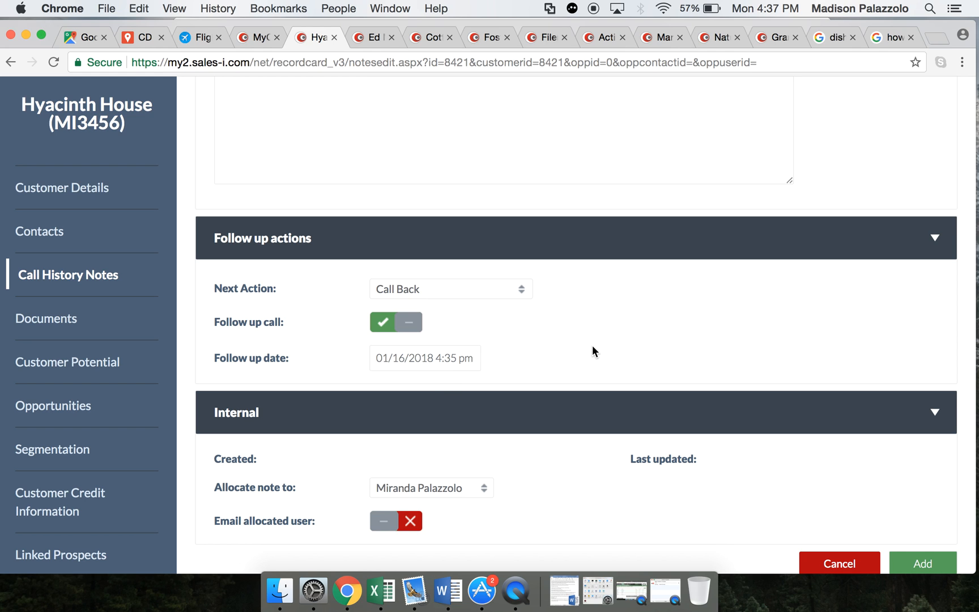
# - Change the time of the follow-up call to 2:35 pm
pyautogui.click(443, 359)
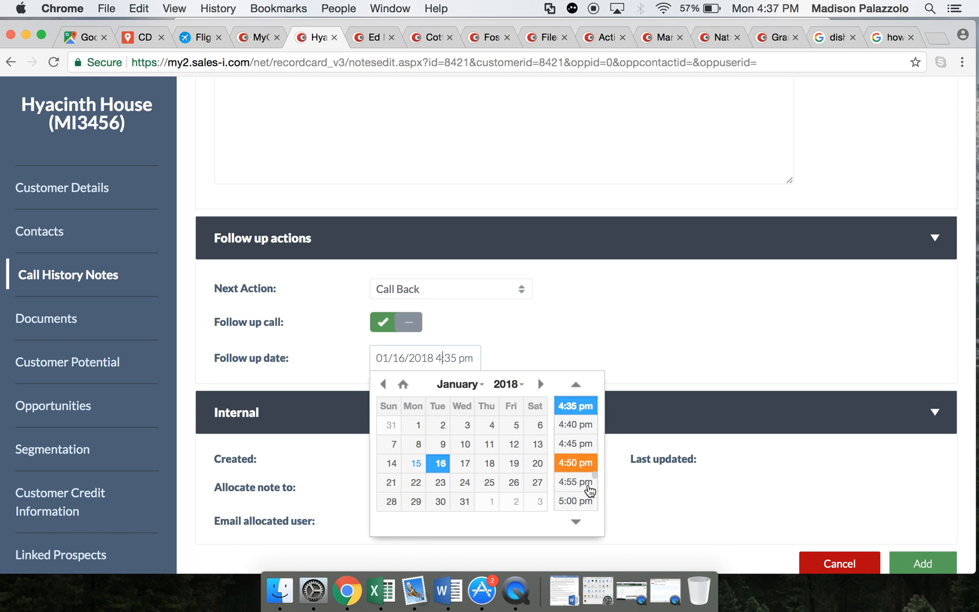
pyautogui.click(443, 359)
pyautogui.write('\\2\\:')
pyautogui.press('BackSpace')
pyautogui.press('BackSpace')
pyautogui.press('BackSpace')
pyautogui.press('BackSpace')
pyautogui.press('BackSpace')
pyautogui.write('2')
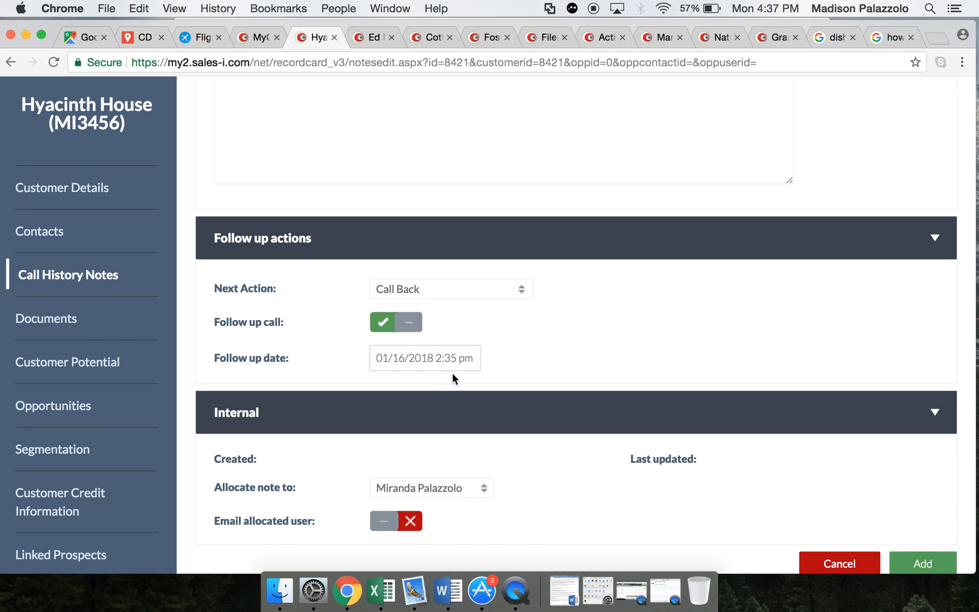
# - Turn on e-mailing the allocated user for the new call note
pyautogui.scroll(-2, 454, 399)
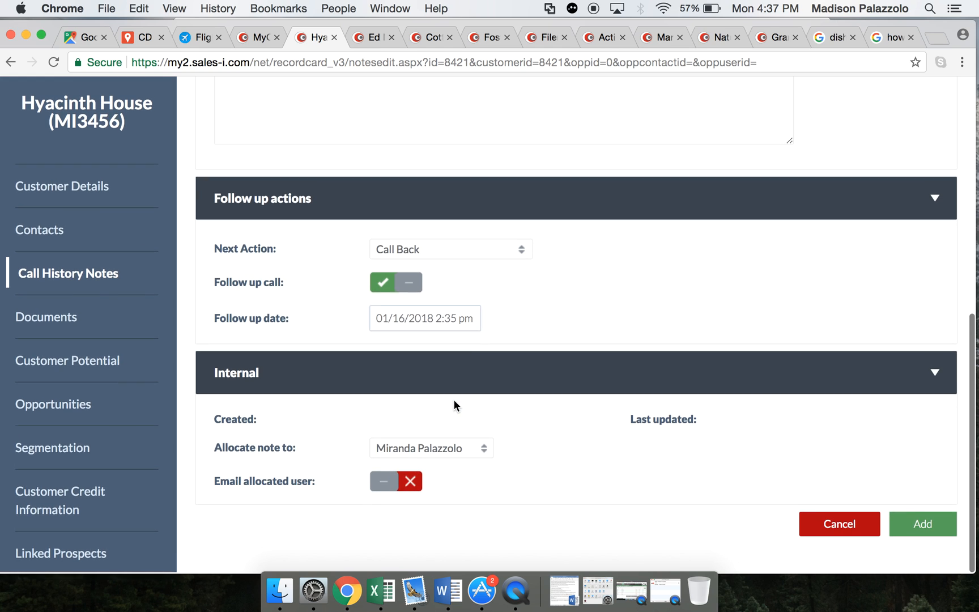
pyautogui.click(412, 483)
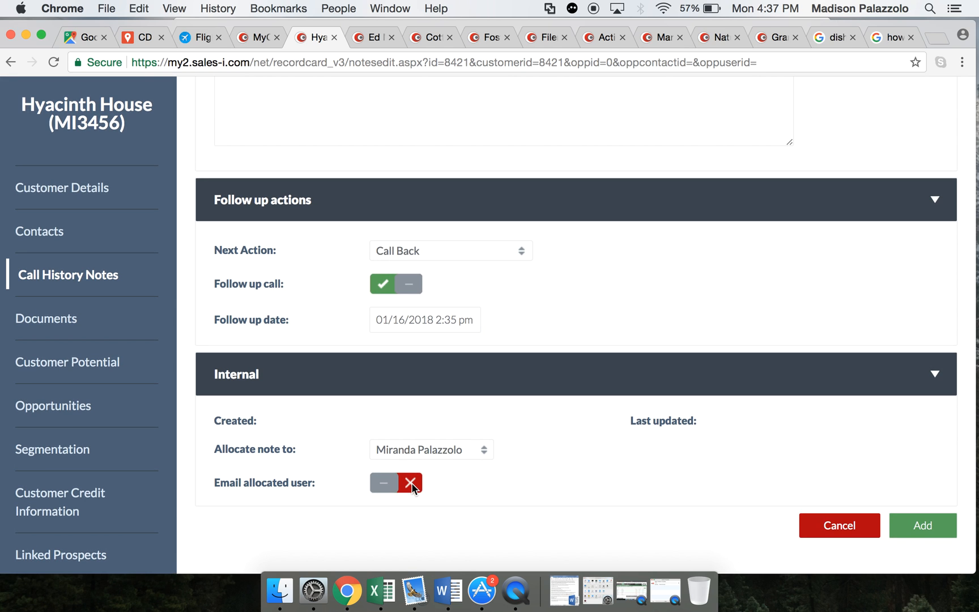
pyautogui.click(411, 482)
pyautogui.scroll(-5, 552, 485)
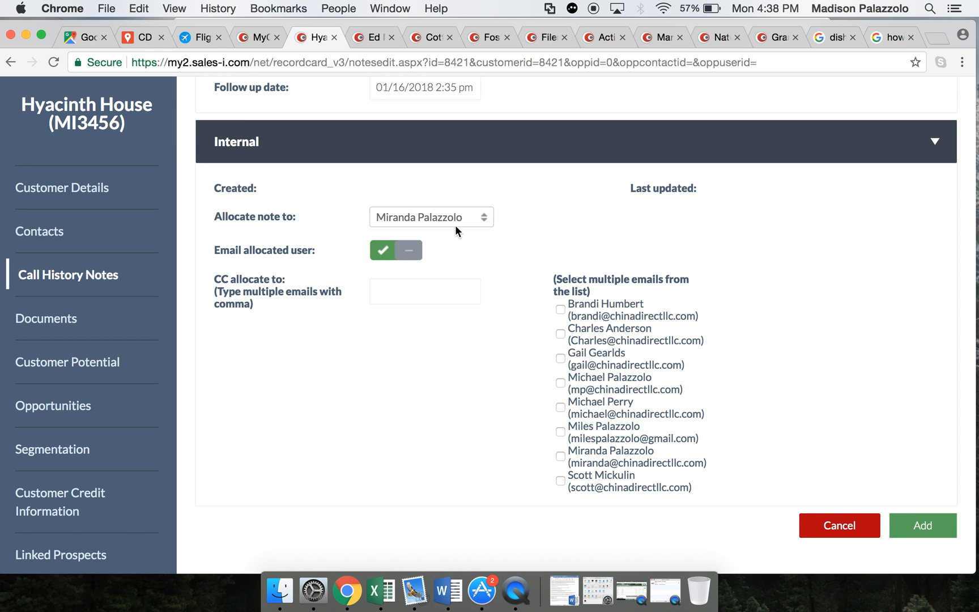
pyautogui.scroll(10, 455, 225)
pyautogui.scroll(-5, 455, 225)
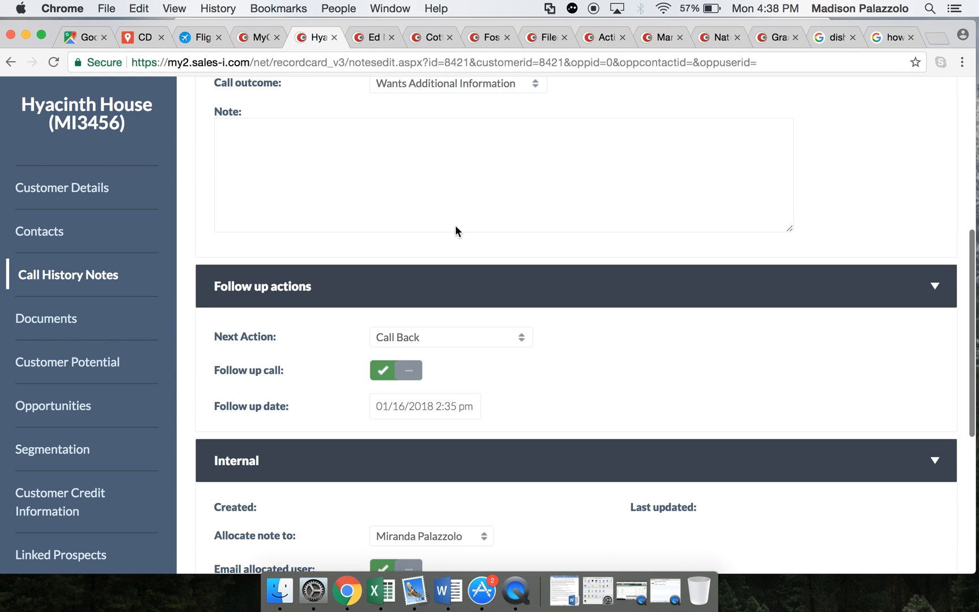
# - Try selecting colleagues as CC recipients in the note's e-mail list and clear the selections
pyautogui.scroll(-5, 456, 227)
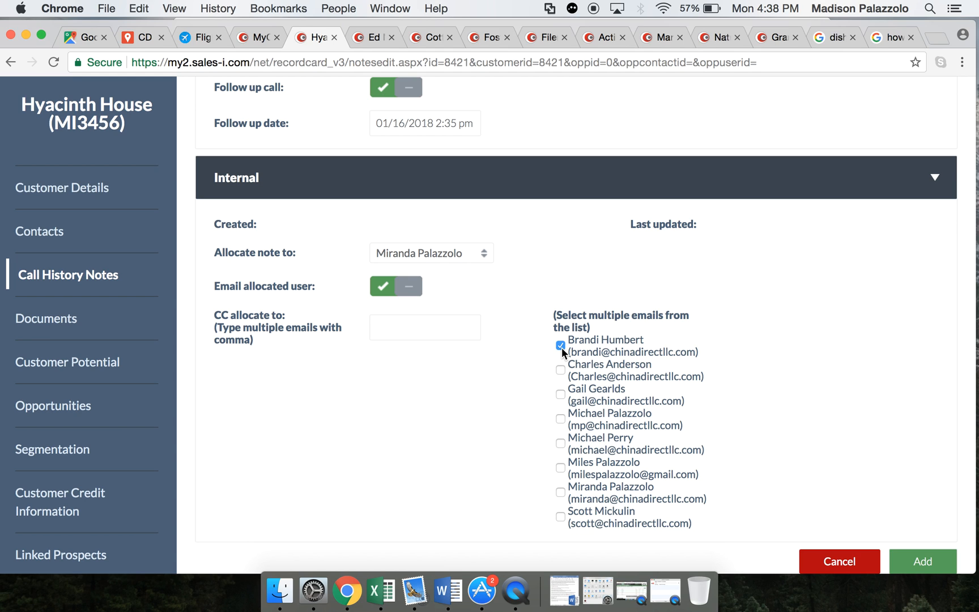
pyautogui.click(561, 418)
pyautogui.click(560, 419)
pyautogui.click(560, 517)
pyautogui.click(560, 517)
pyautogui.scroll(5, 525, 472)
pyautogui.scroll(-6, 526, 471)
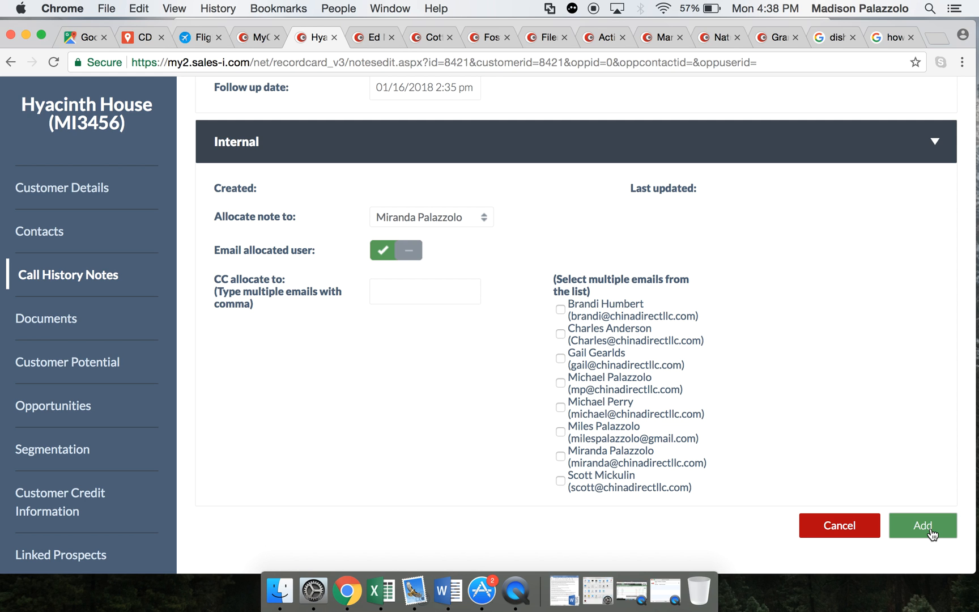
# - Return to the MyCalls follow-up list and archive the Hyacinth House call
pyautogui.click(260, 37)
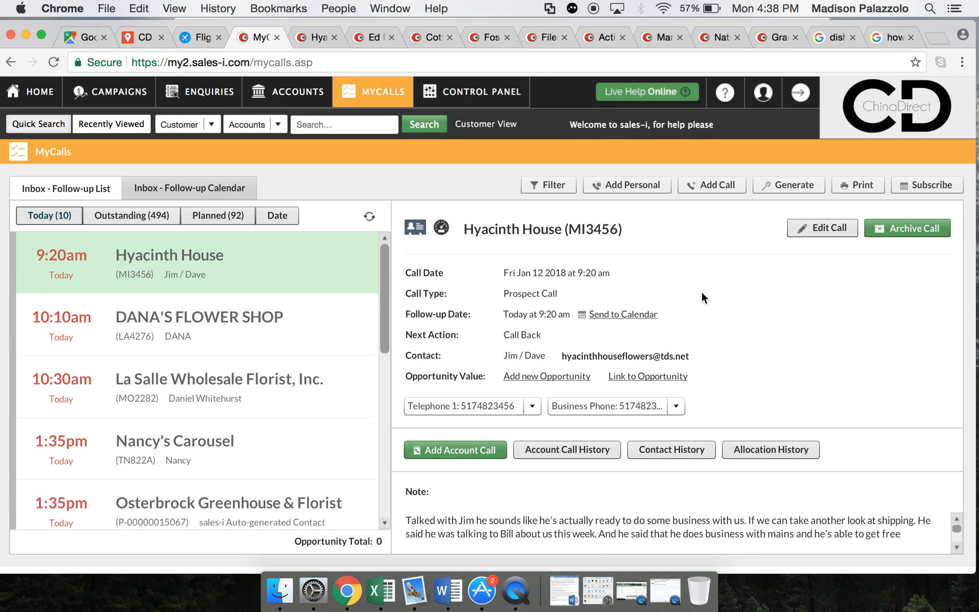
pyautogui.click(915, 226)
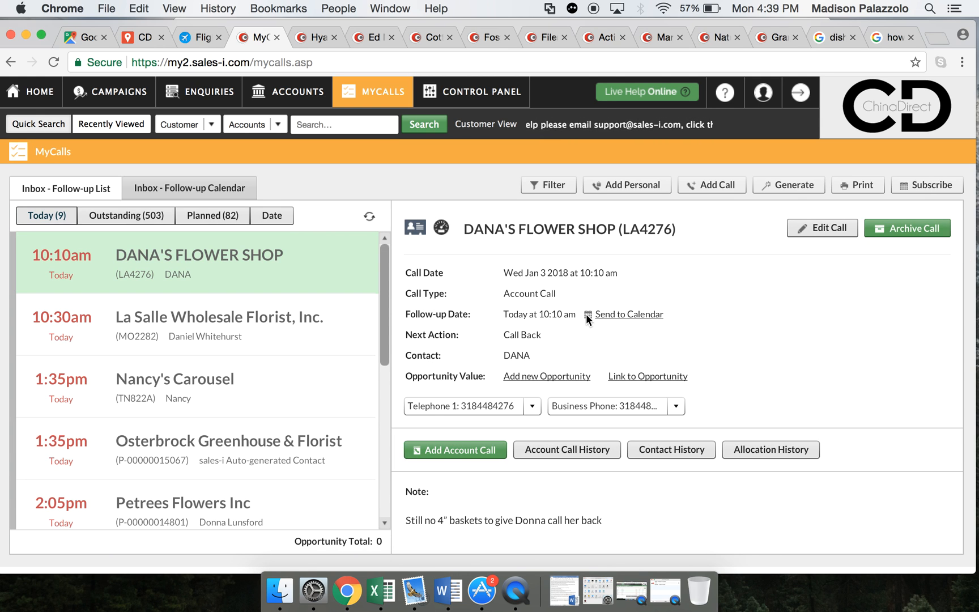
# - Open the La Salle Wholesale Florist follow-up and look through the rest of today's follow-up list
pyautogui.scroll(-5, 385, 452)
pyautogui.scroll(5, 386, 354)
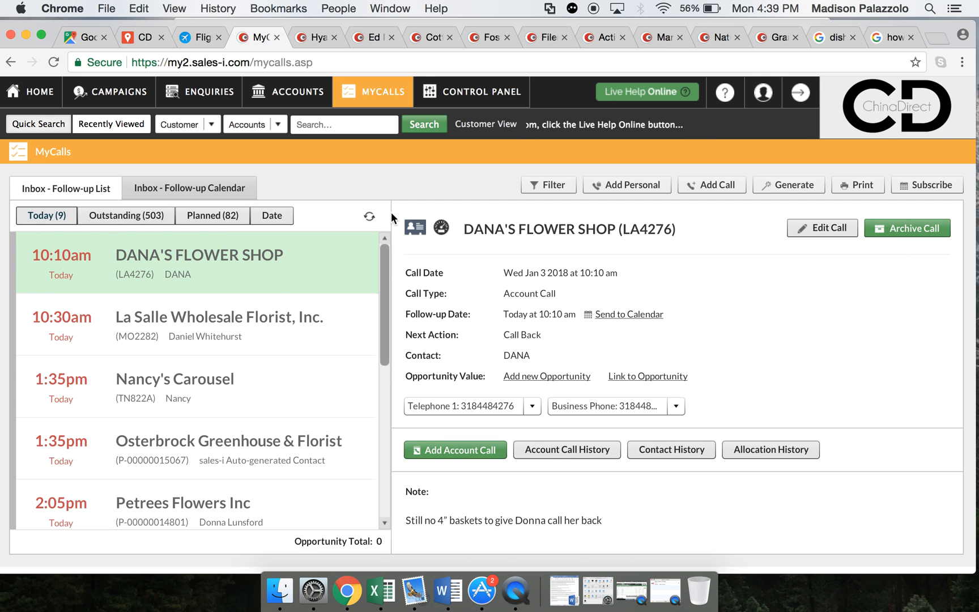
pyautogui.scroll(-5, 386, 263)
pyautogui.scroll(5, 377, 475)
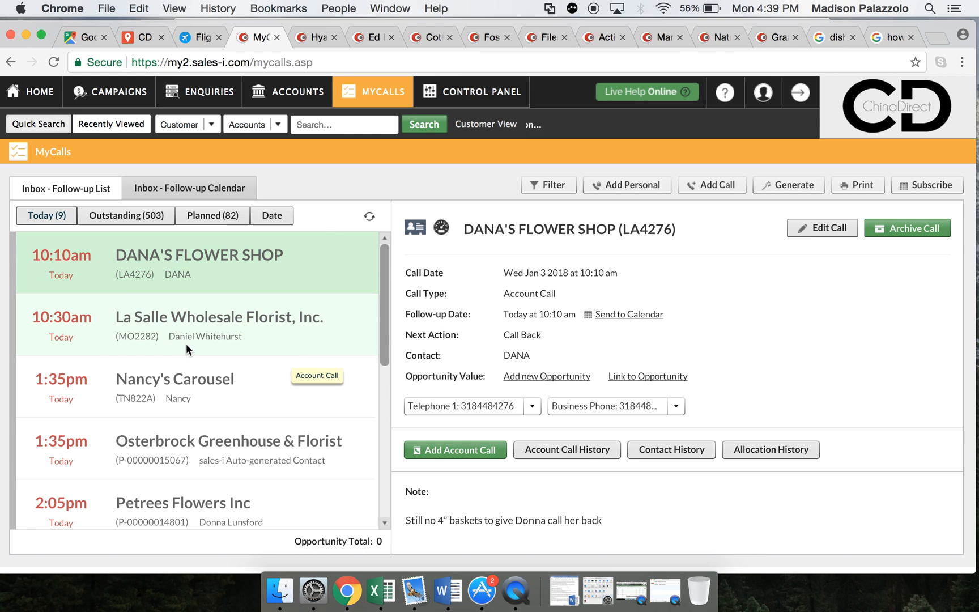
pyautogui.click(299, 331)
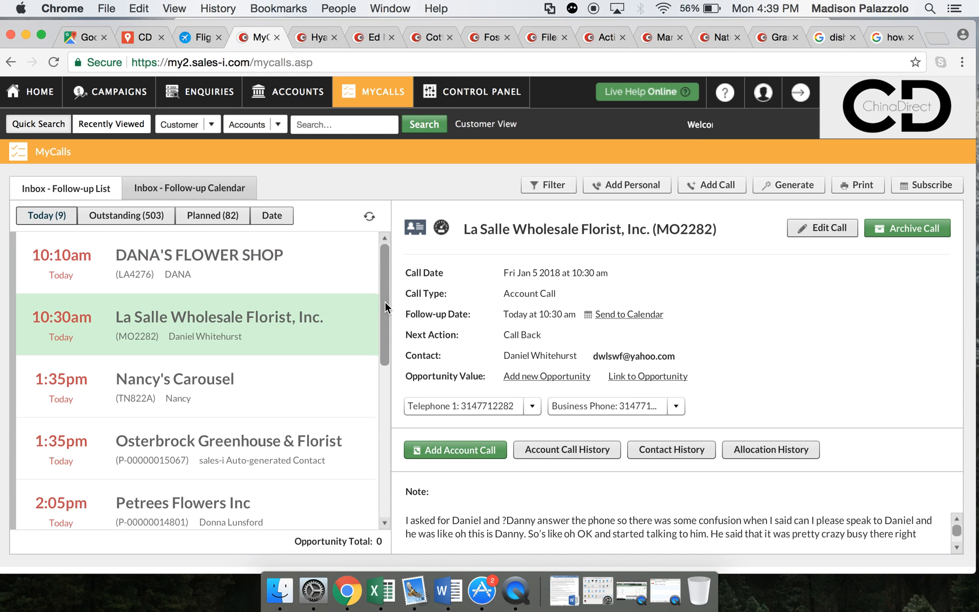
pyautogui.moveTo(386, 364); pyautogui.dragTo(376, 281)
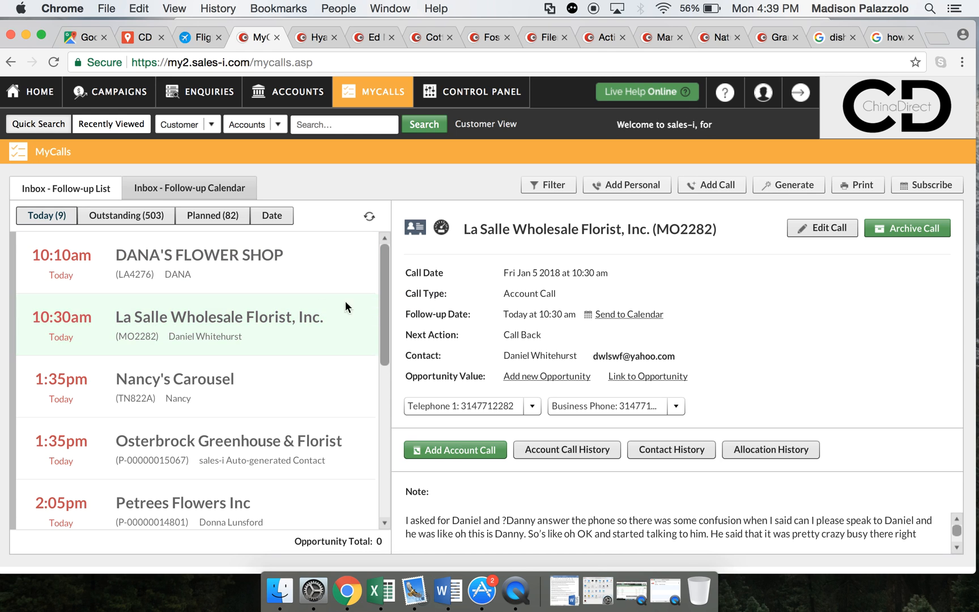
pyautogui.moveTo(382, 334); pyautogui.dragTo(398, 503)
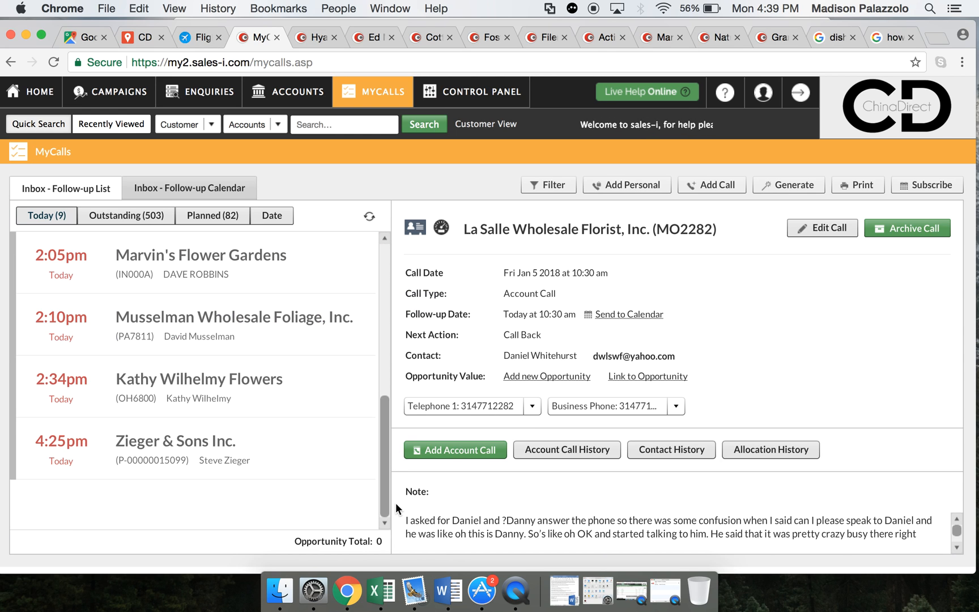